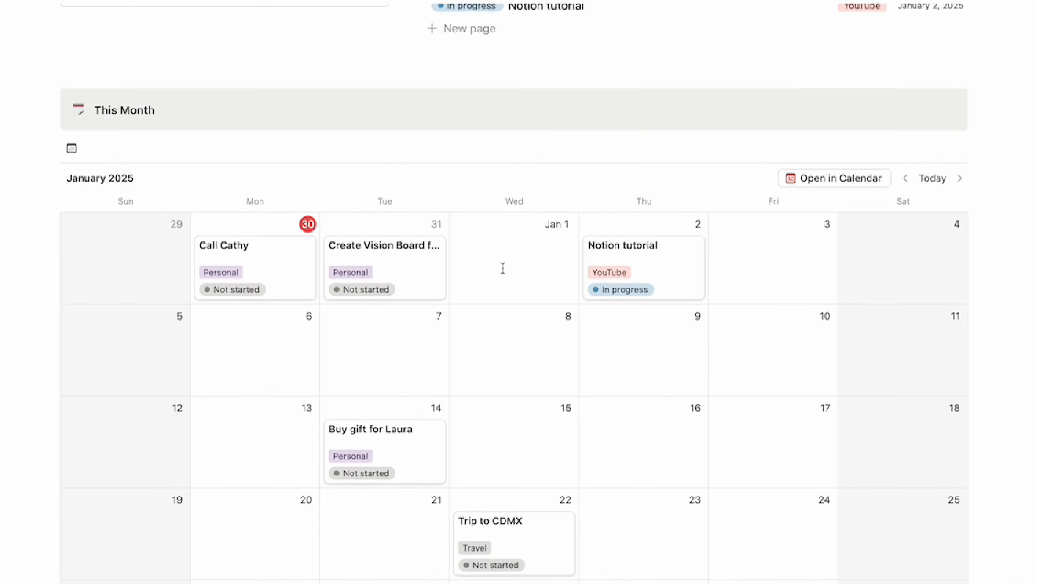
# Create a new blank page titled 'To Do List'
pyautogui.scroll(1, 544, 314)
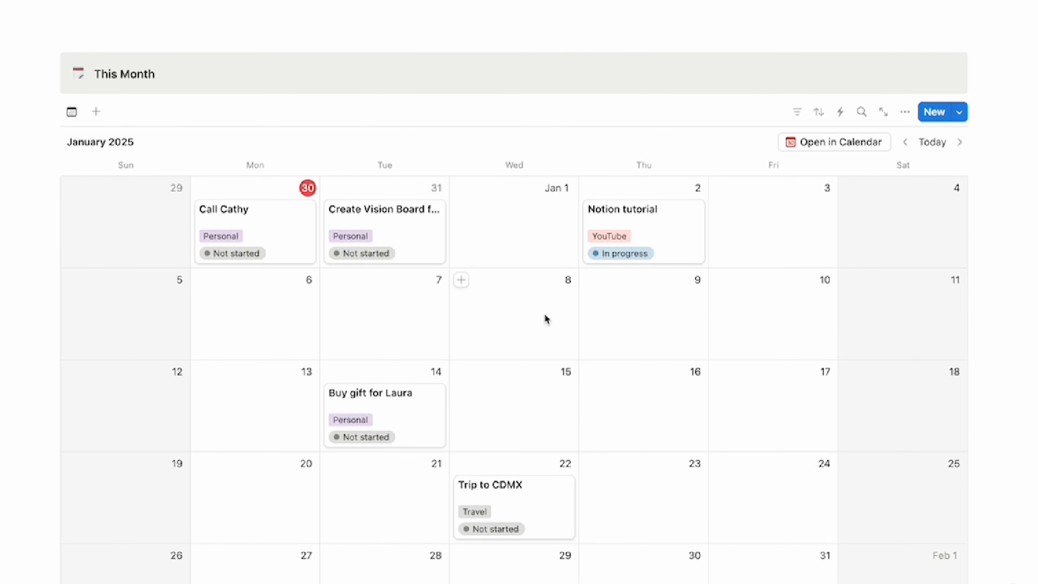
pyautogui.click(461, 280)
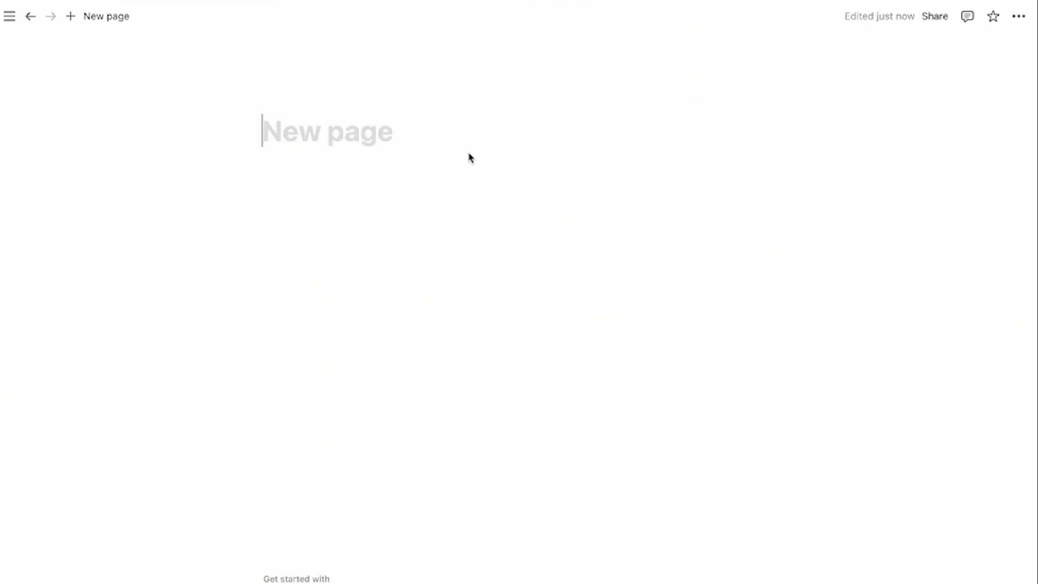
pyautogui.write('T')
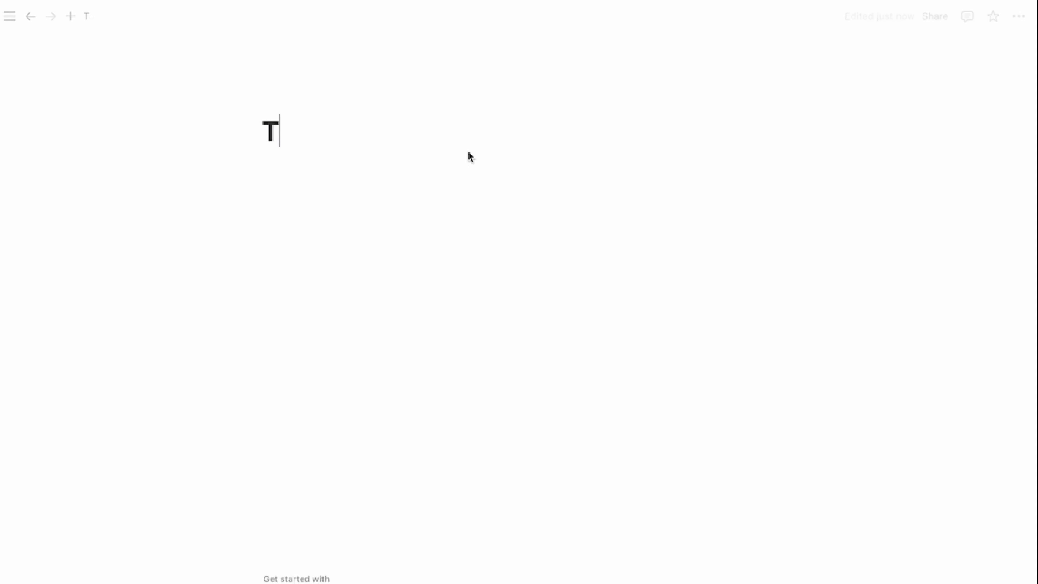
pyautogui.write('o Do List')
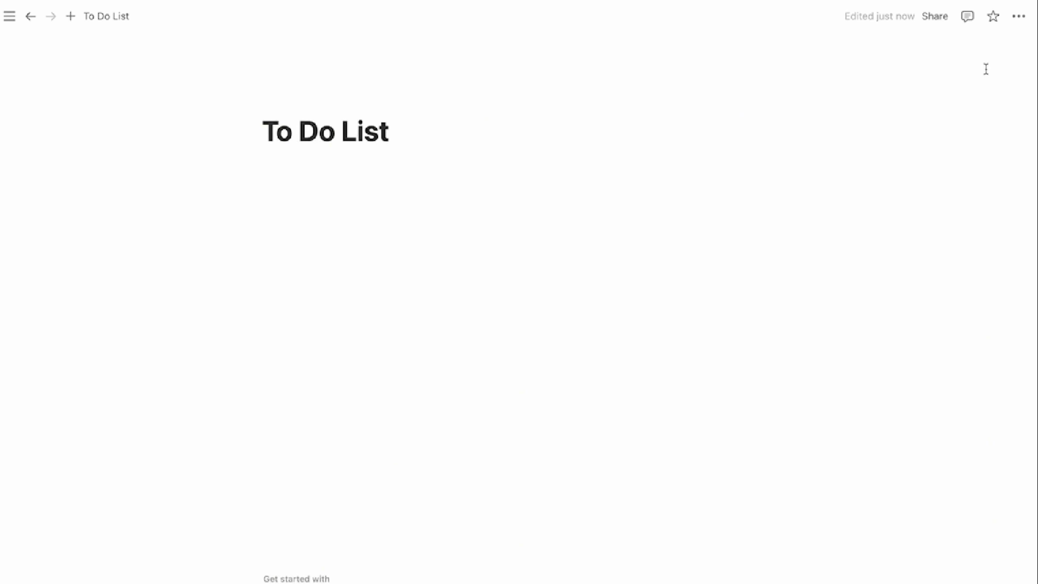
# Set the page to full width and give it a green check-mark emoji icon
pyautogui.click(1019, 16)
pyautogui.click(996, 155)
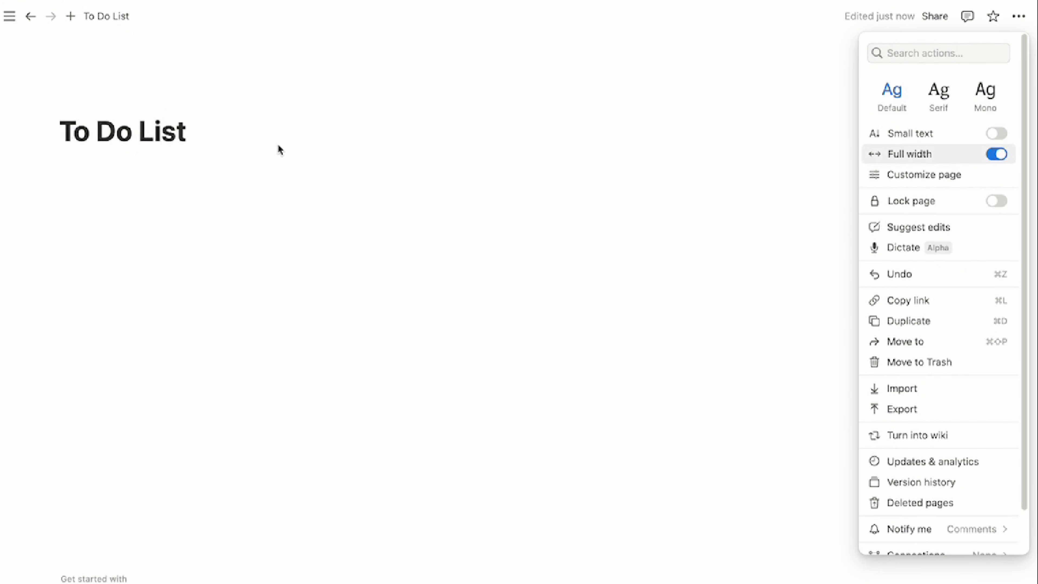
pyautogui.click(105, 103)
pyautogui.click(100, 106)
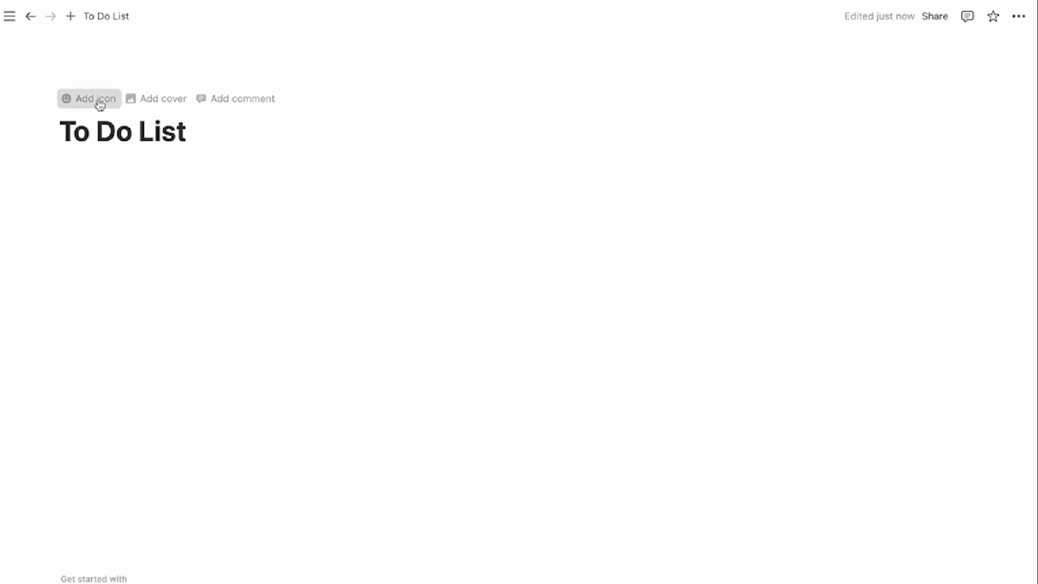
pyautogui.click(68, 257)
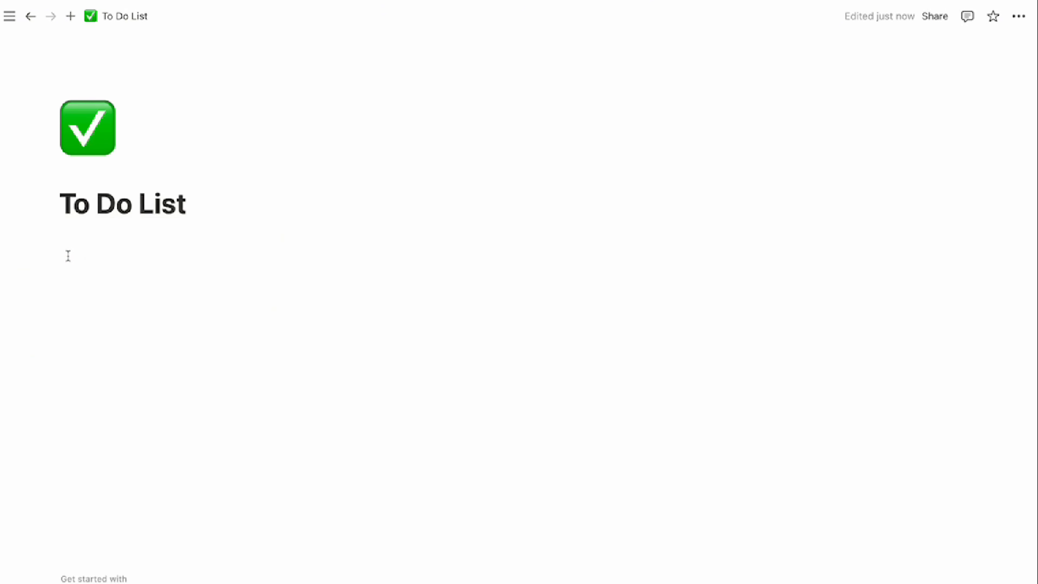
# Insert an inline database below the title as a new blank table
pyautogui.click(136, 240)
pyautogui.write('/daa')
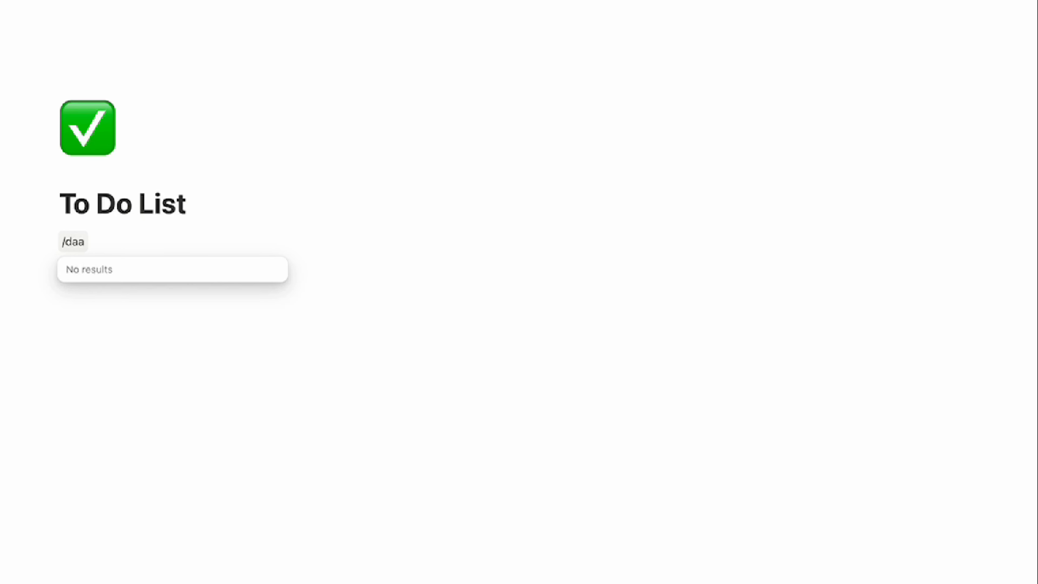
pyautogui.press('BackSpace')
pyautogui.write('t')
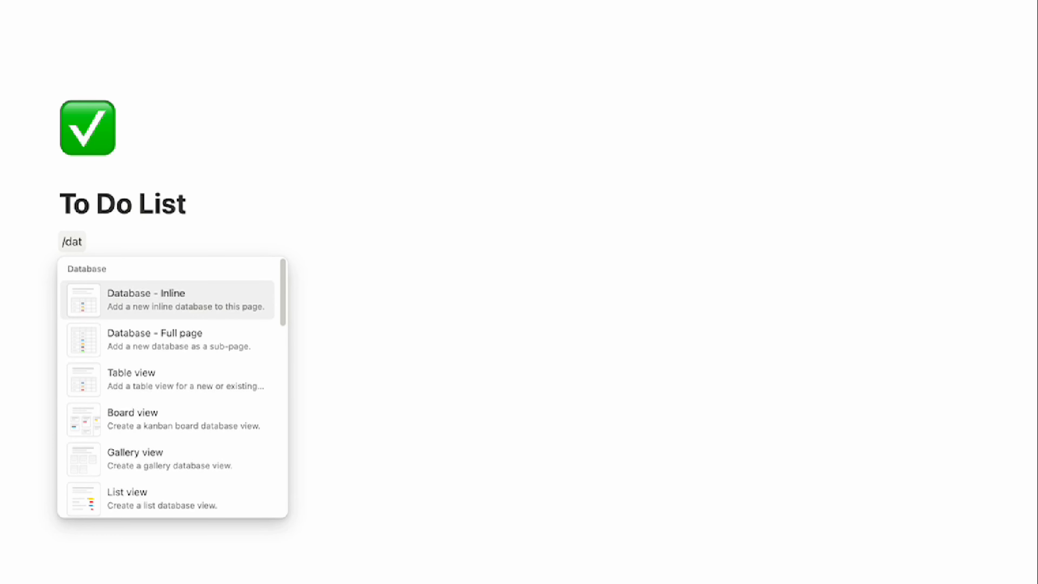
pyautogui.click(141, 287)
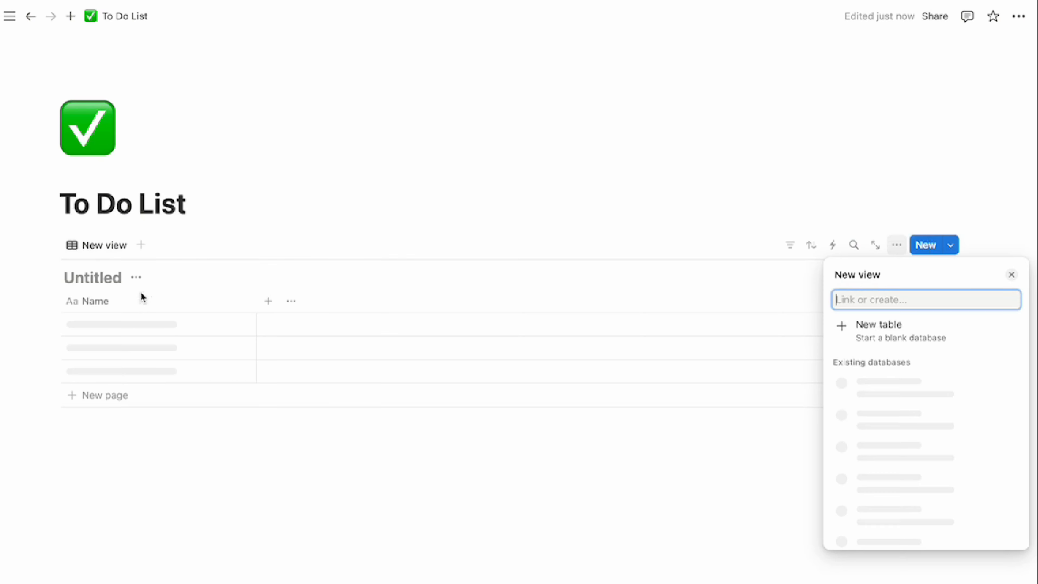
pyautogui.click(868, 333)
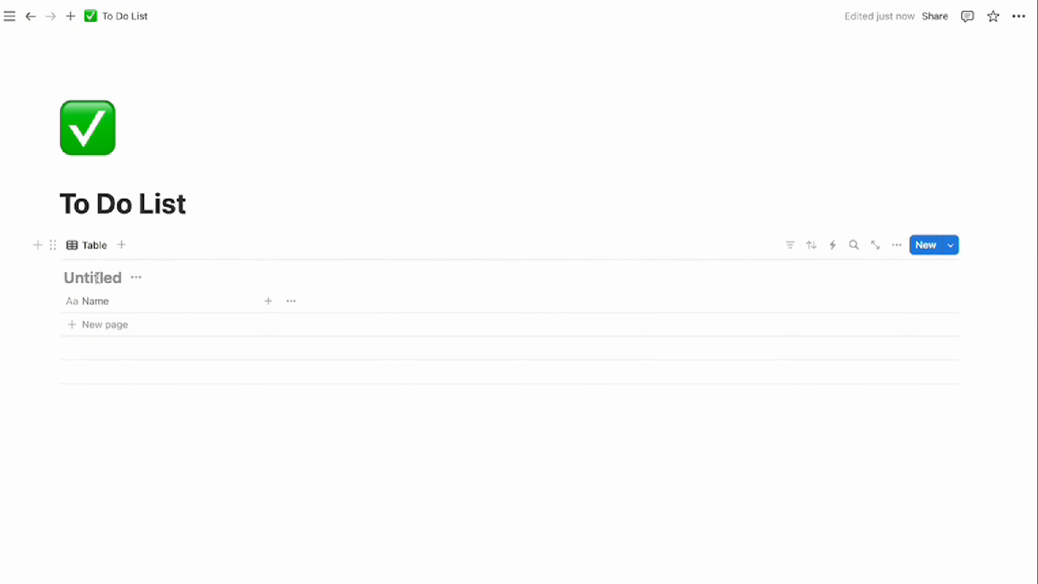
# Name the table 'My To Do List' and hide its database title
pyautogui.write('My t')
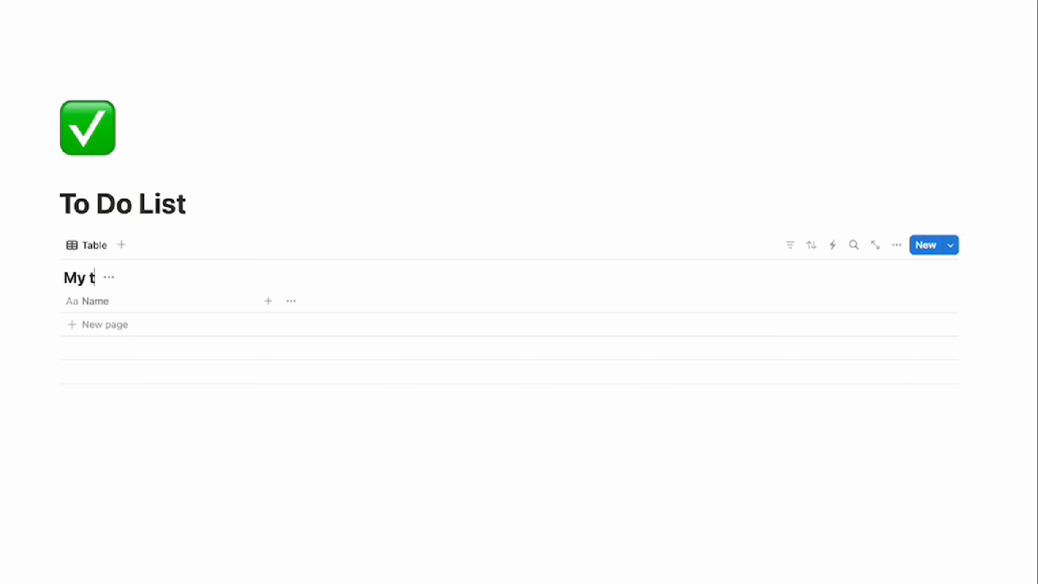
pyautogui.press('BackSpace')
pyautogui.write('To Do List')
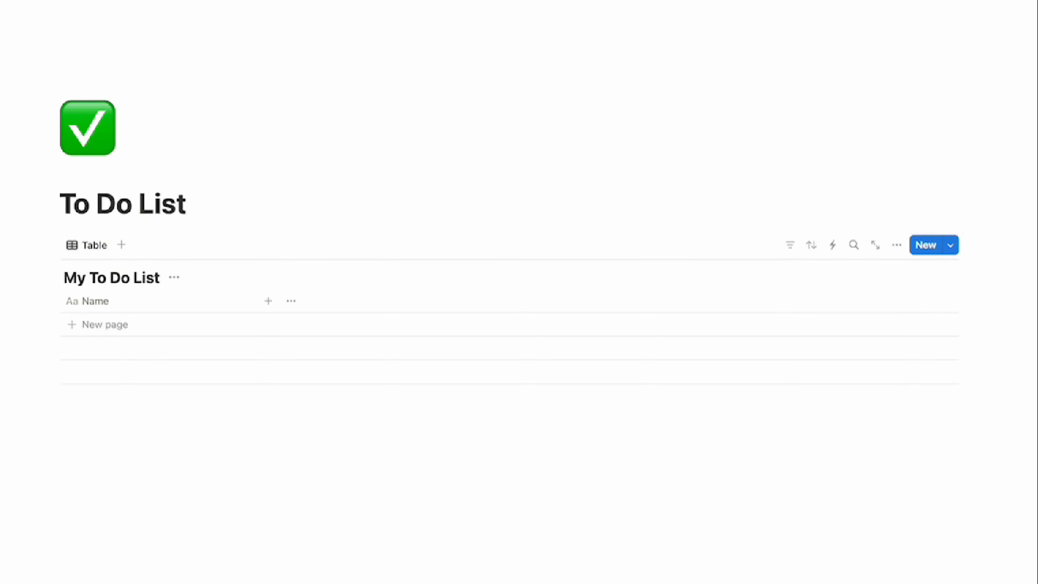
pyautogui.click(176, 280)
pyautogui.click(169, 350)
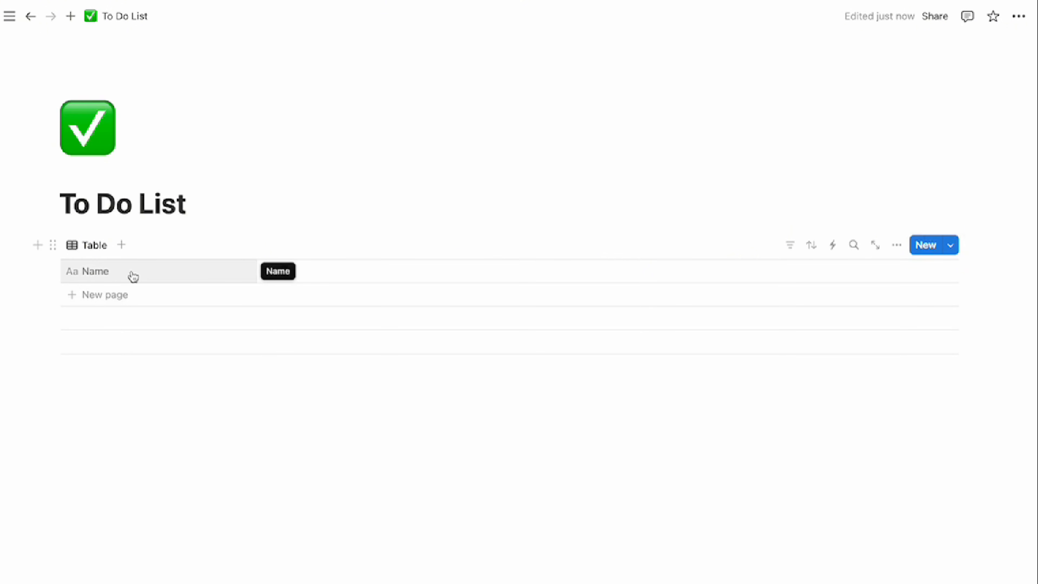
# Rename the Name column to 'Task'
pyautogui.click(157, 277)
pyautogui.moveTo(152, 299); pyautogui.dragTo(96, 300)
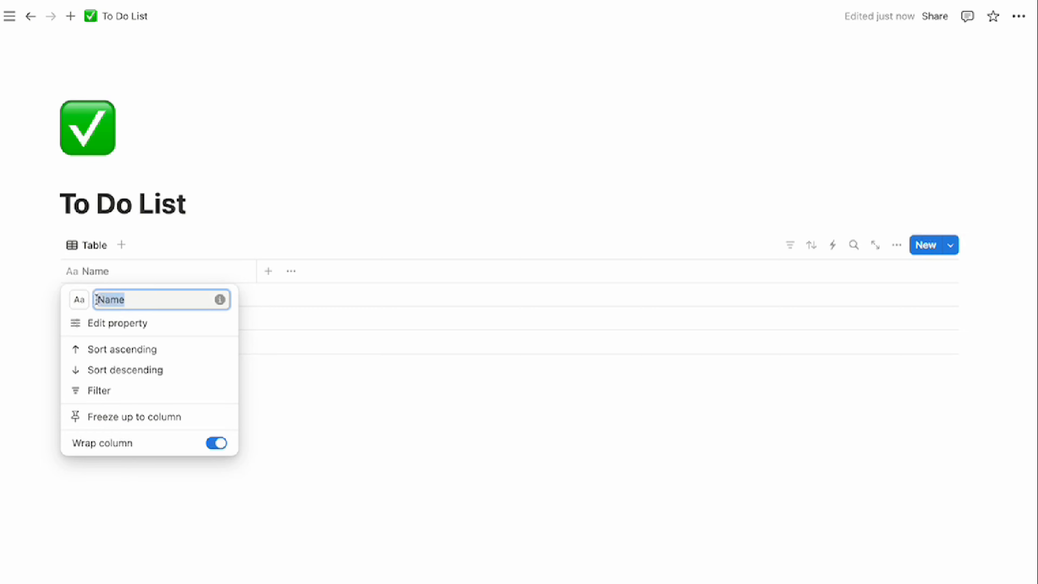
pyautogui.write('Task')
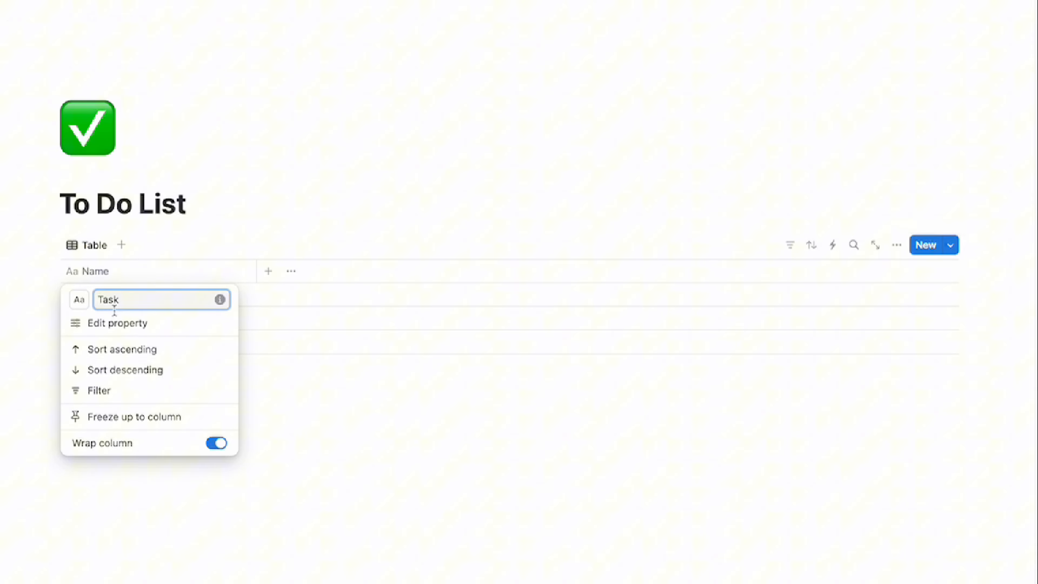
pyautogui.click(271, 375)
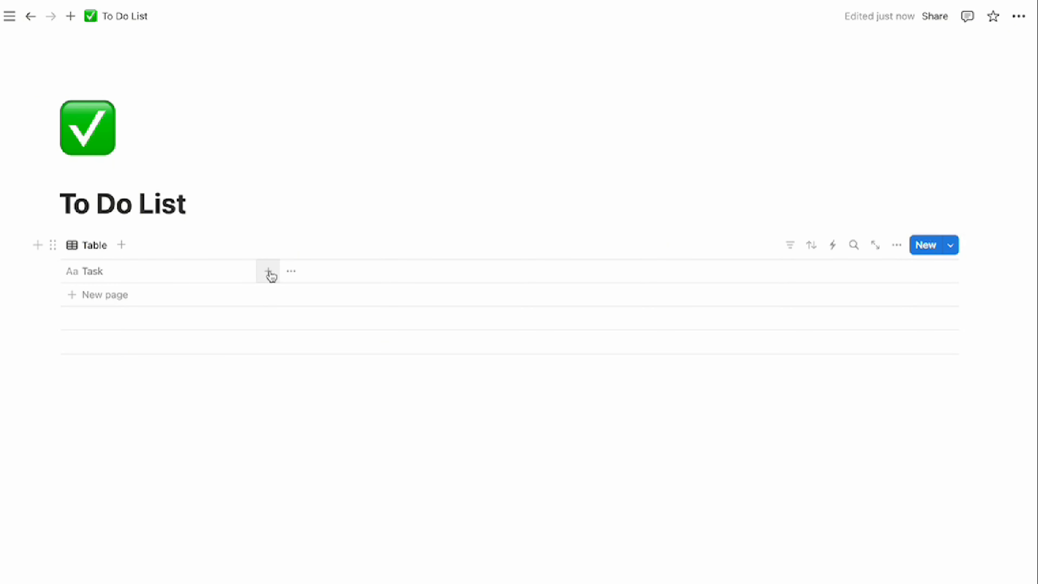
# Add a Date column named 'Deadline'
pyautogui.click(270, 275)
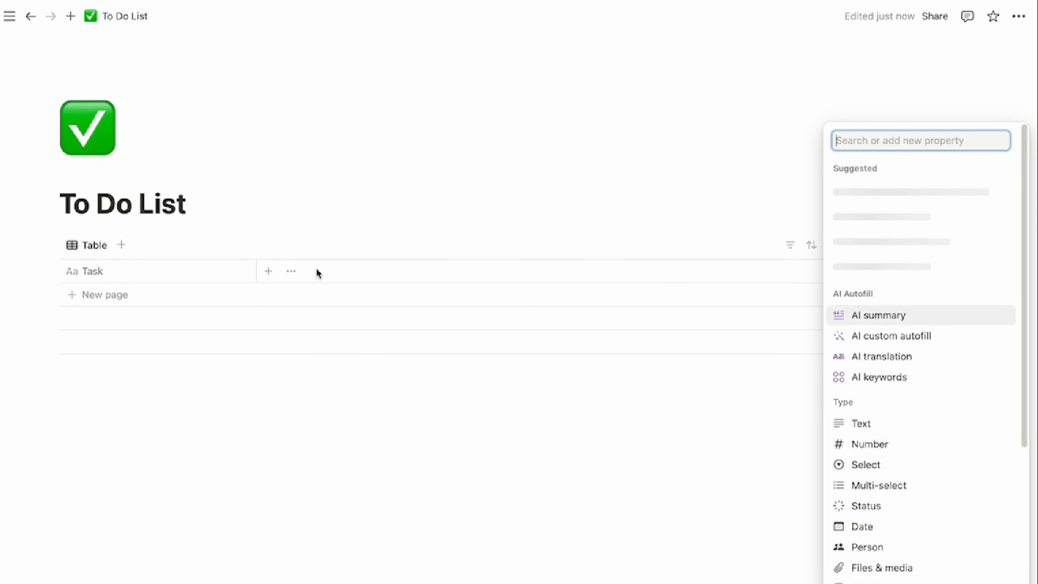
pyautogui.click(863, 526)
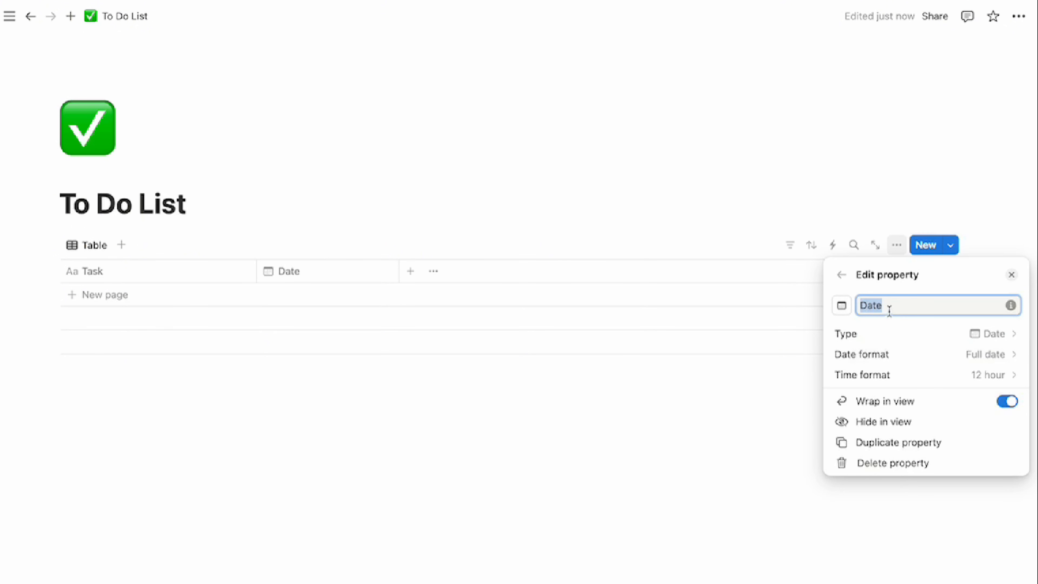
pyautogui.write('Deadline')
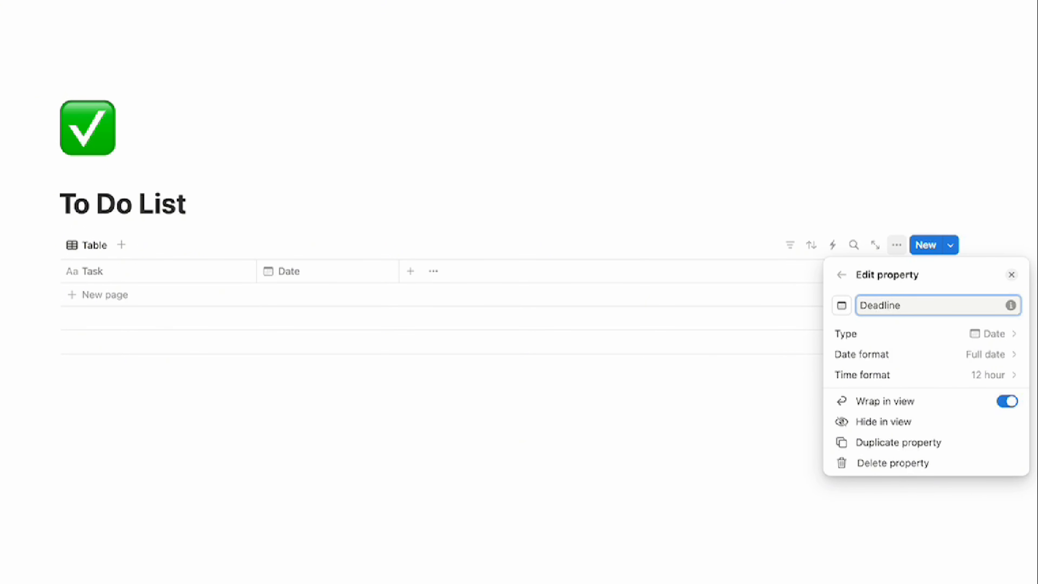
pyautogui.click(756, 382)
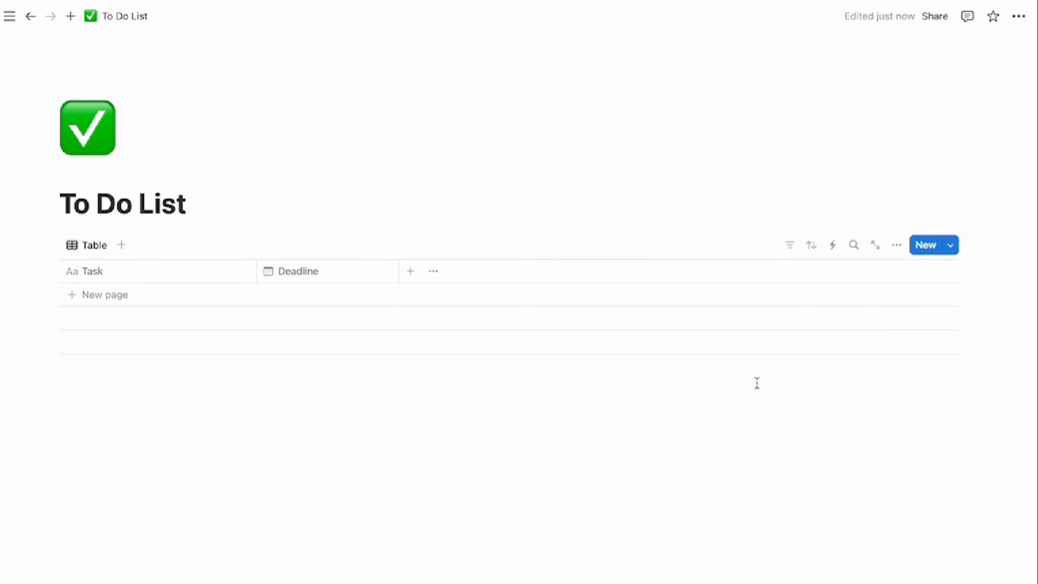
# Add a single-select column named Category
pyautogui.click(412, 273)
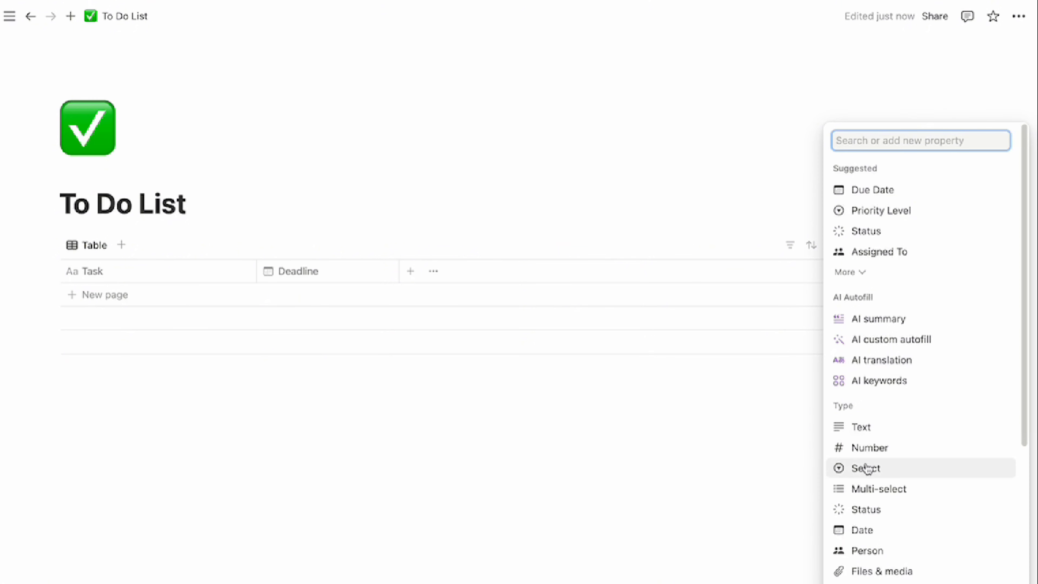
pyautogui.click(866, 468)
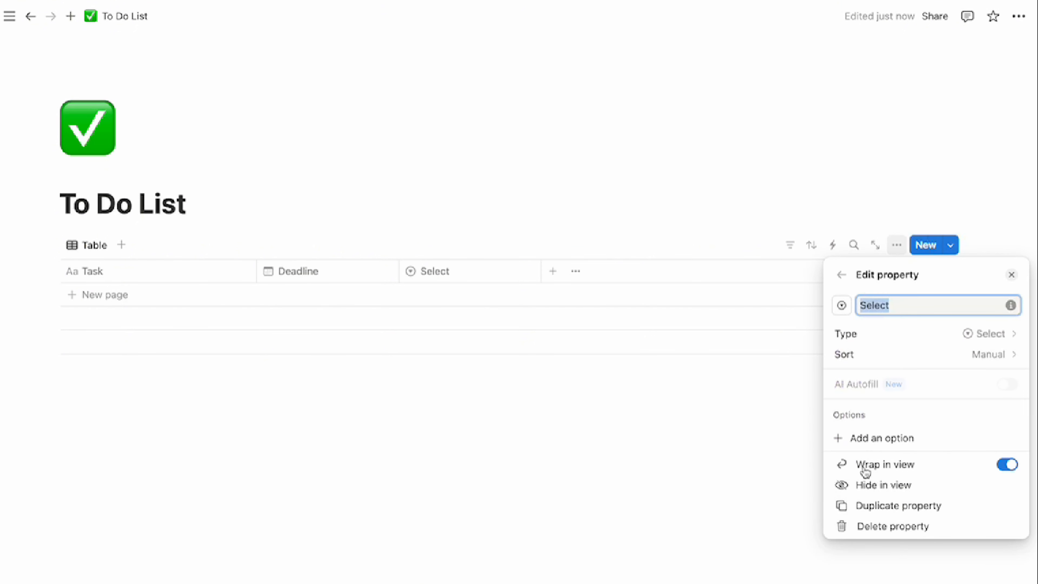
pyautogui.write('Category')
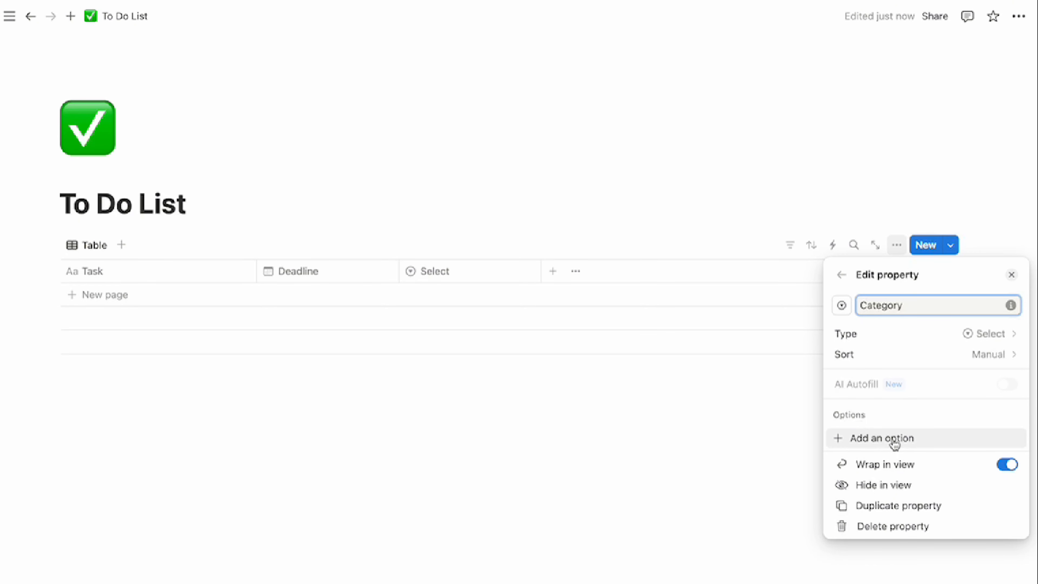
# Give Category the options Personal, Work, Travel, Finances and YouTube
pyautogui.click(894, 442)
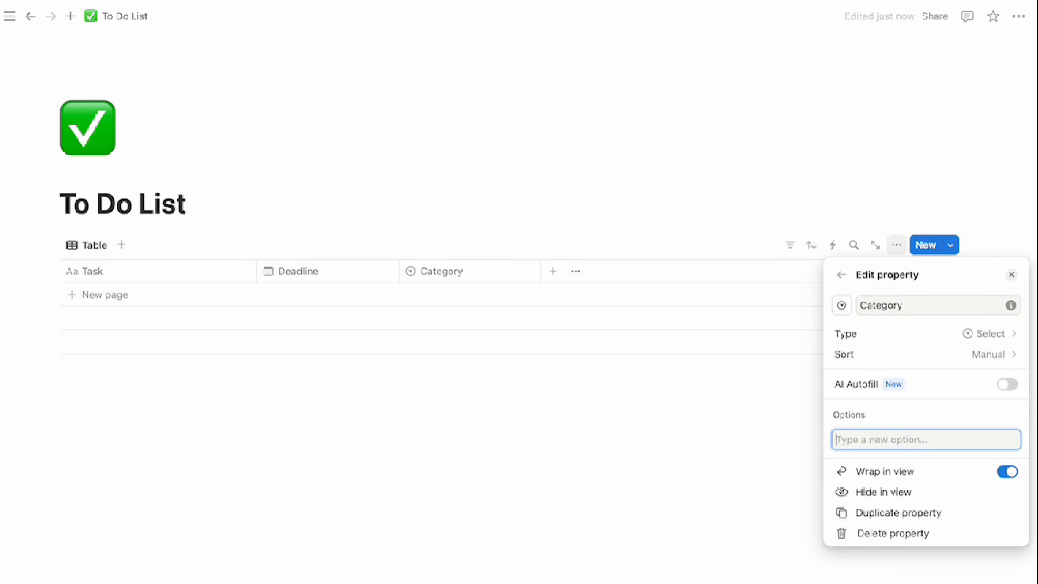
pyautogui.write('Personal')
pyautogui.press('Return')
pyautogui.write('Work')
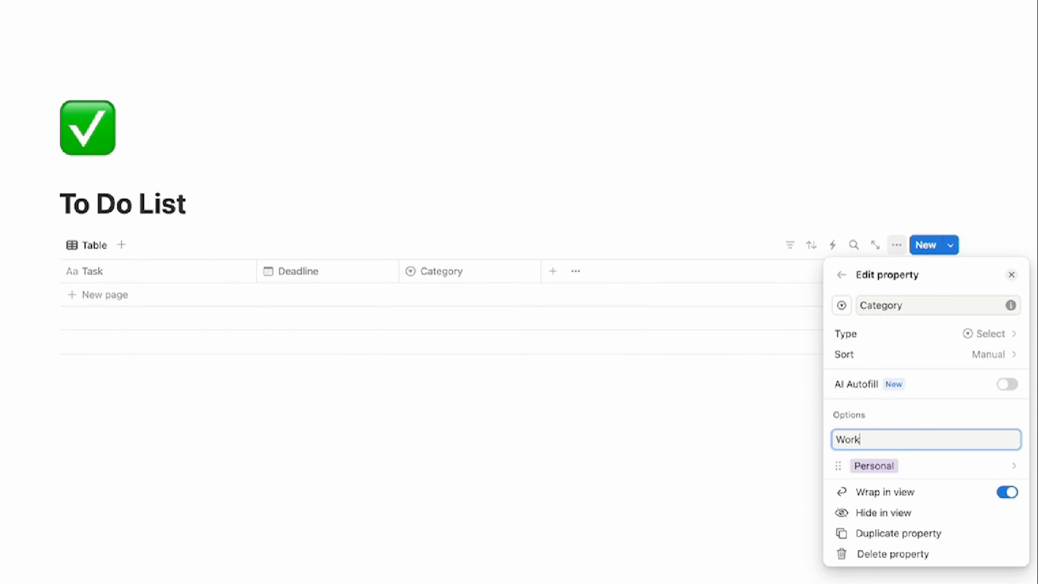
pyautogui.press('Return')
pyautogui.write('Tra')
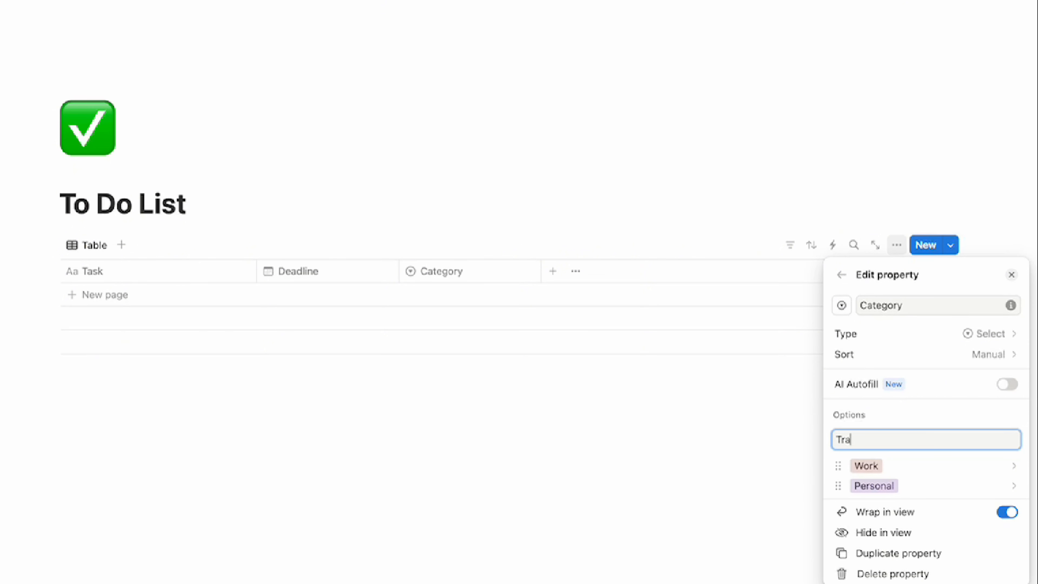
pyautogui.write('vel')
pyautogui.press('Return')
pyautogui.write('Fi')
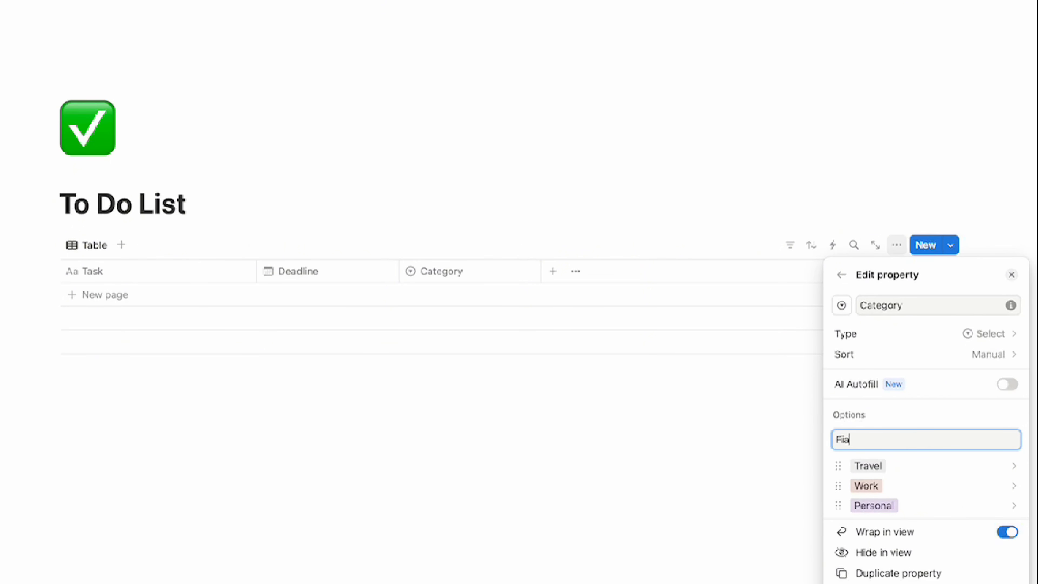
pyautogui.write('nances')
pyautogui.press('Return')
pyautogui.write('Y')
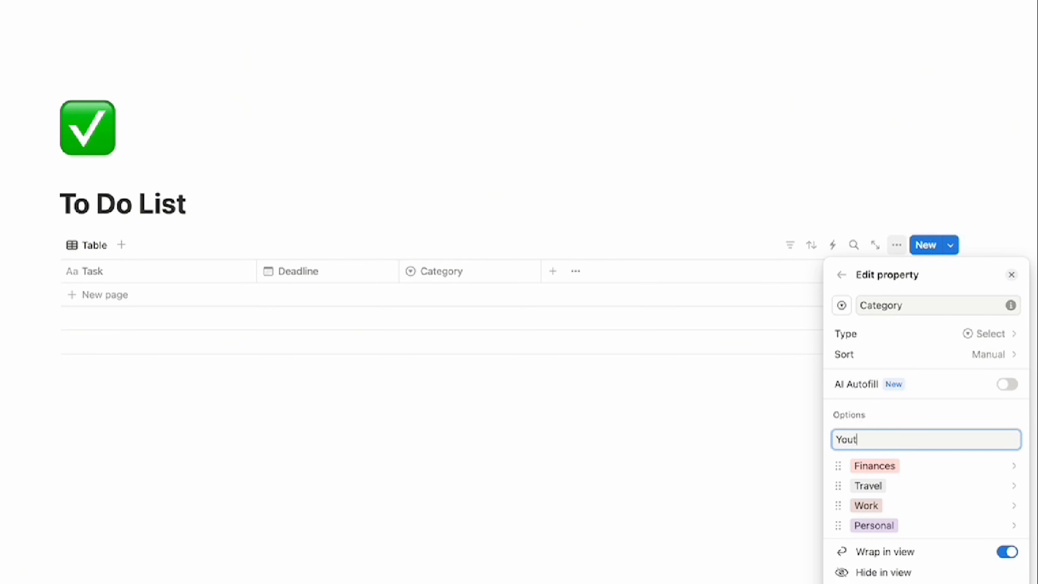
pyautogui.write('ouTube')
pyautogui.press('Return')
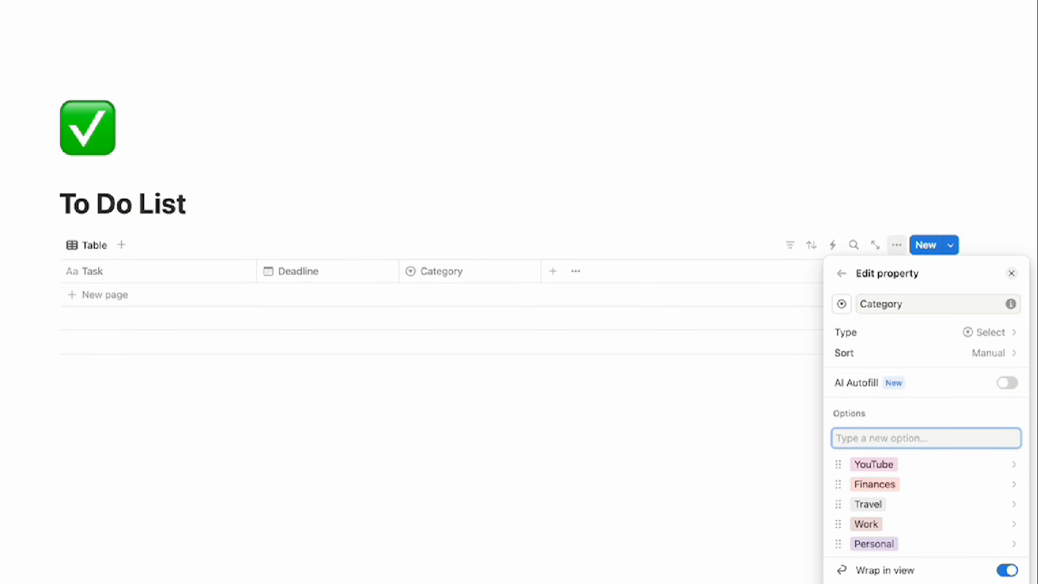
pyautogui.click(706, 468)
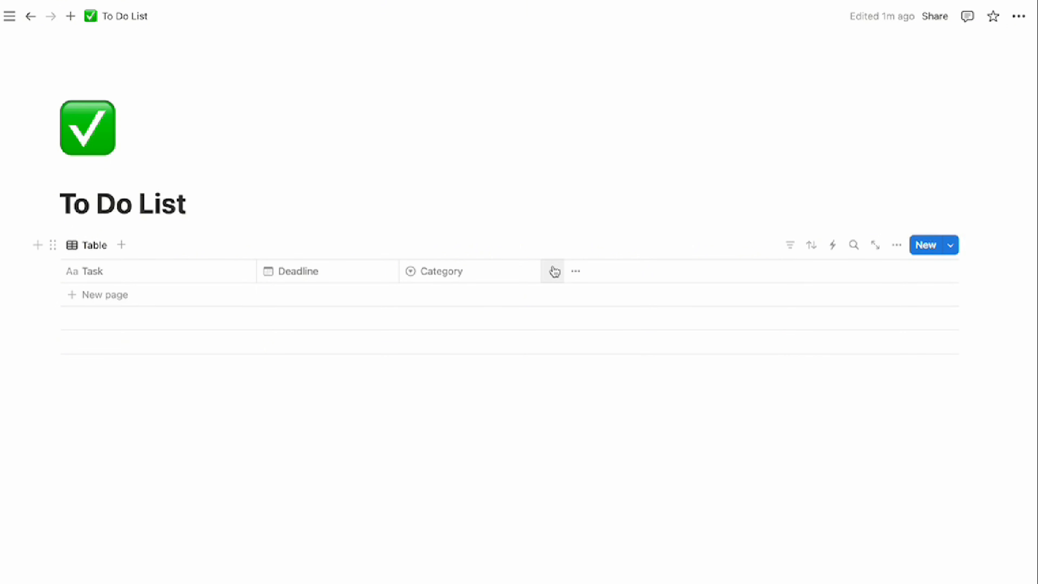
# Add a Status column to the table
pyautogui.click(554, 273)
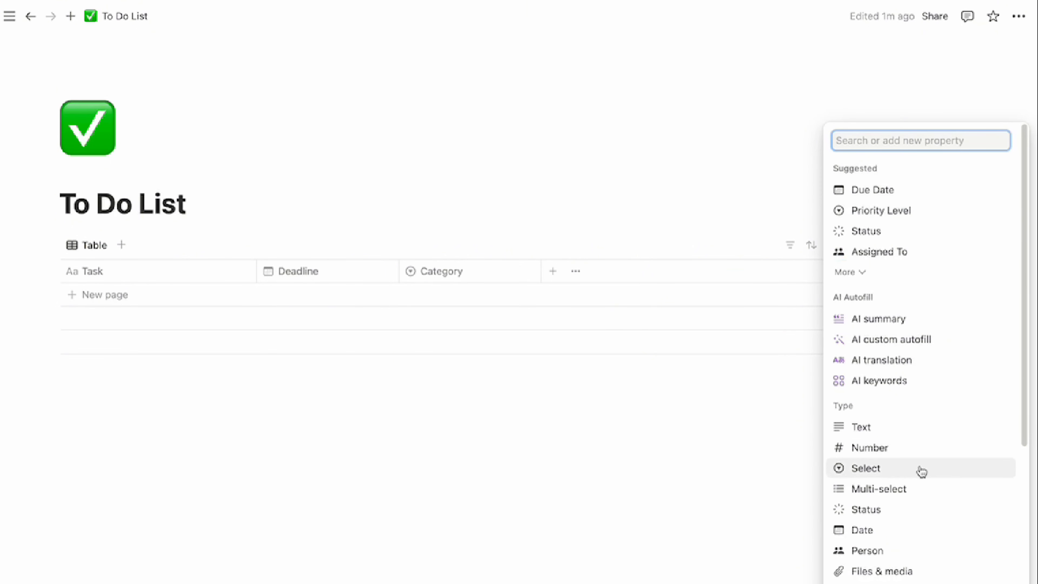
pyautogui.click(892, 510)
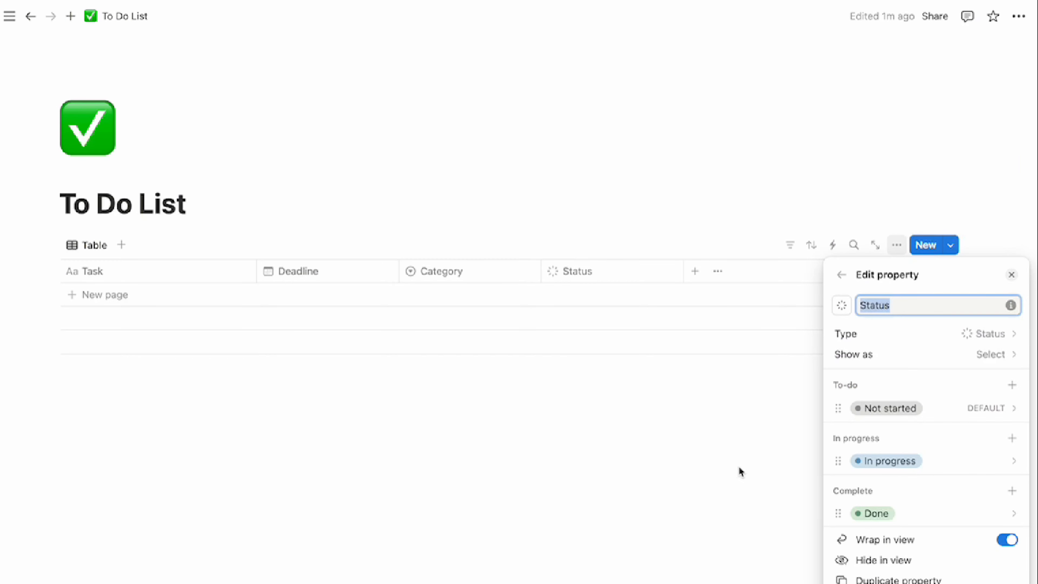
pyautogui.click(648, 426)
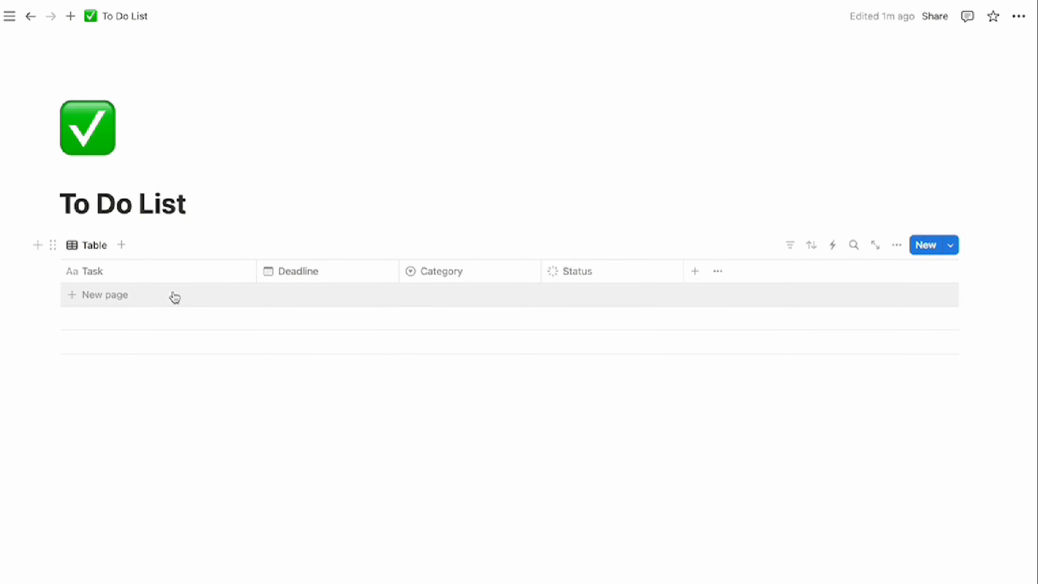
# Add a first task, a call to a contact, due December 30, 2024, tagged Personal
pyautogui.click(181, 300)
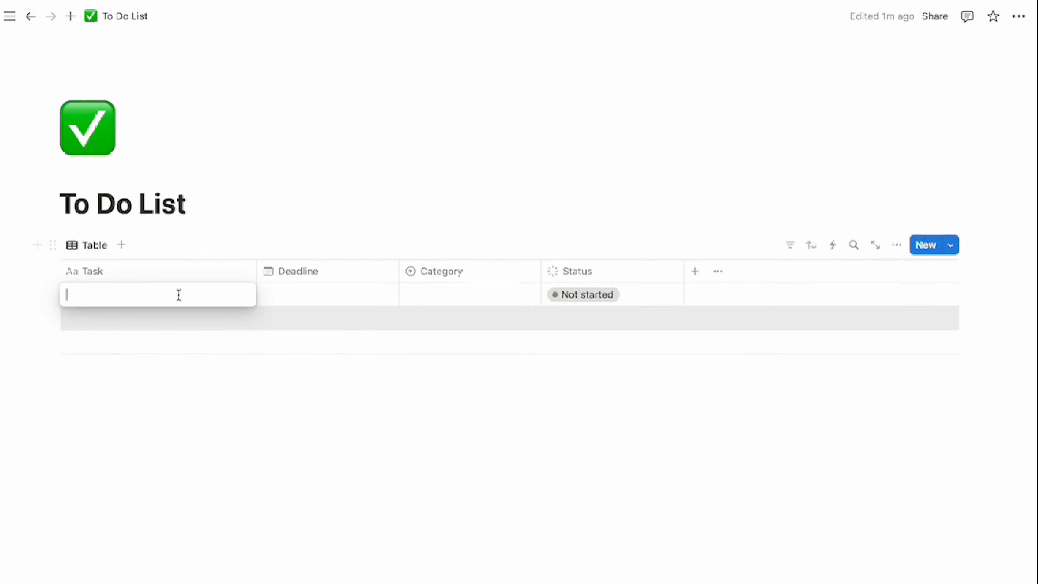
pyautogui.write('Call Cathy')
pyautogui.press('Tab')
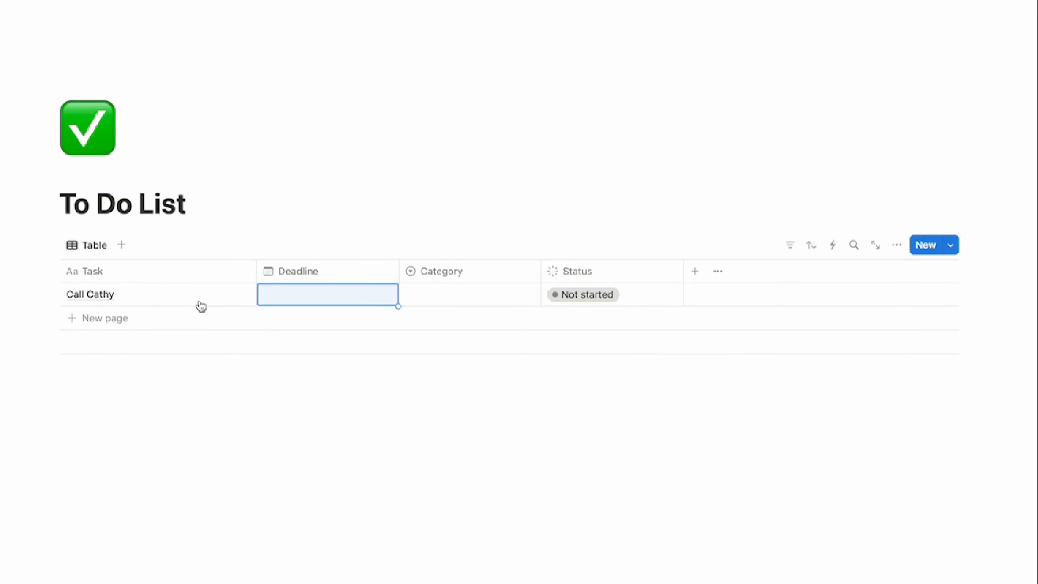
pyautogui.press('Return')
pyautogui.click(487, 292)
pyautogui.click(470, 420)
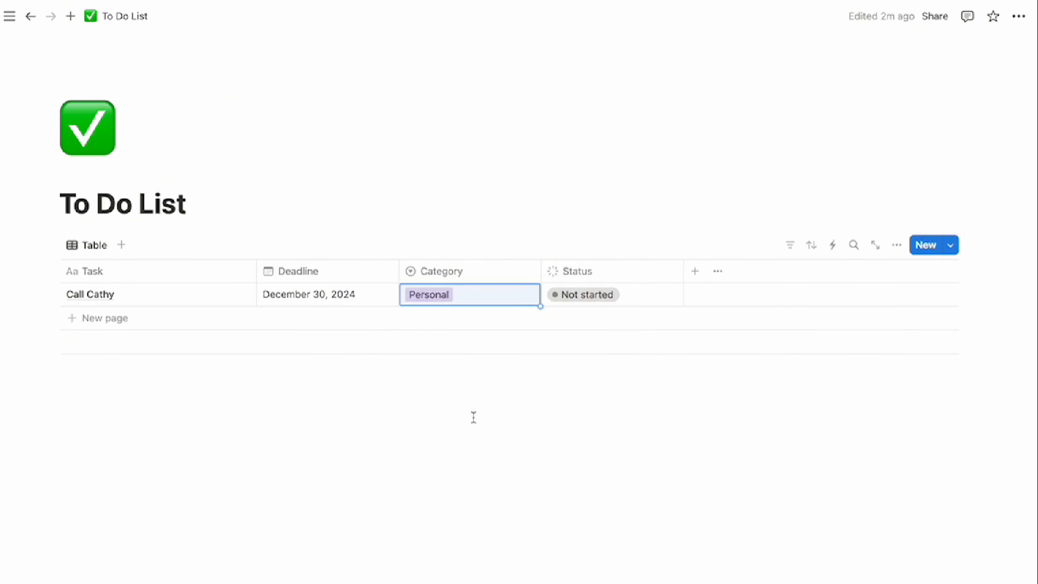
pyautogui.click(430, 401)
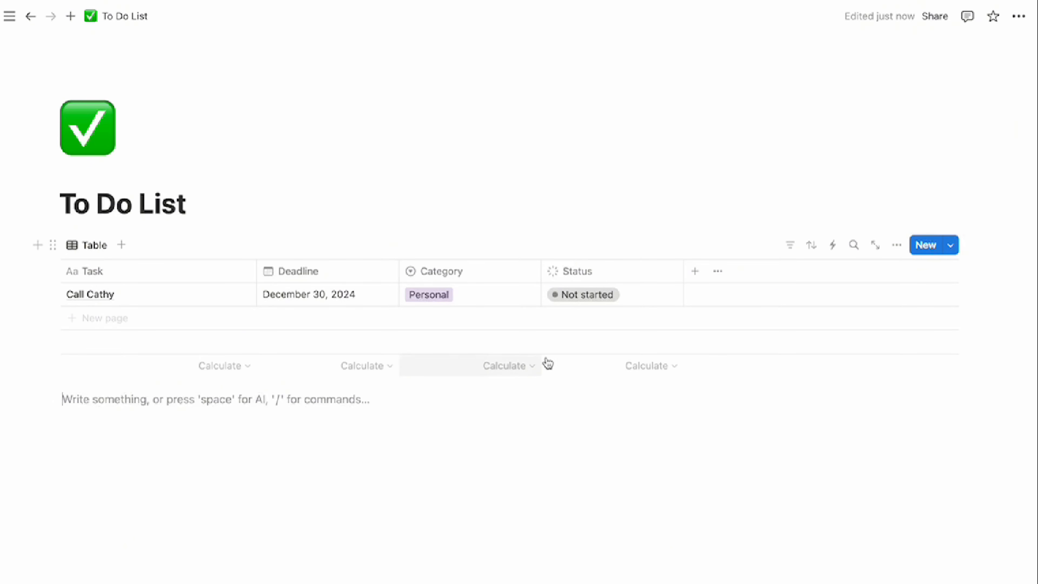
# Switch the database view to the List layout
pyautogui.click(897, 247)
pyautogui.click(873, 326)
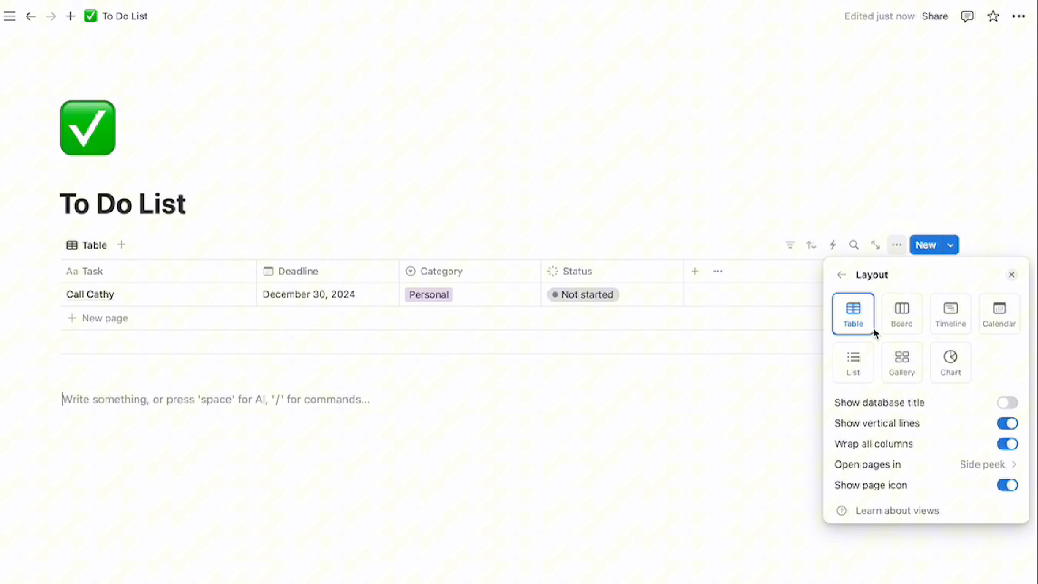
pyautogui.click(854, 370)
pyautogui.click(753, 376)
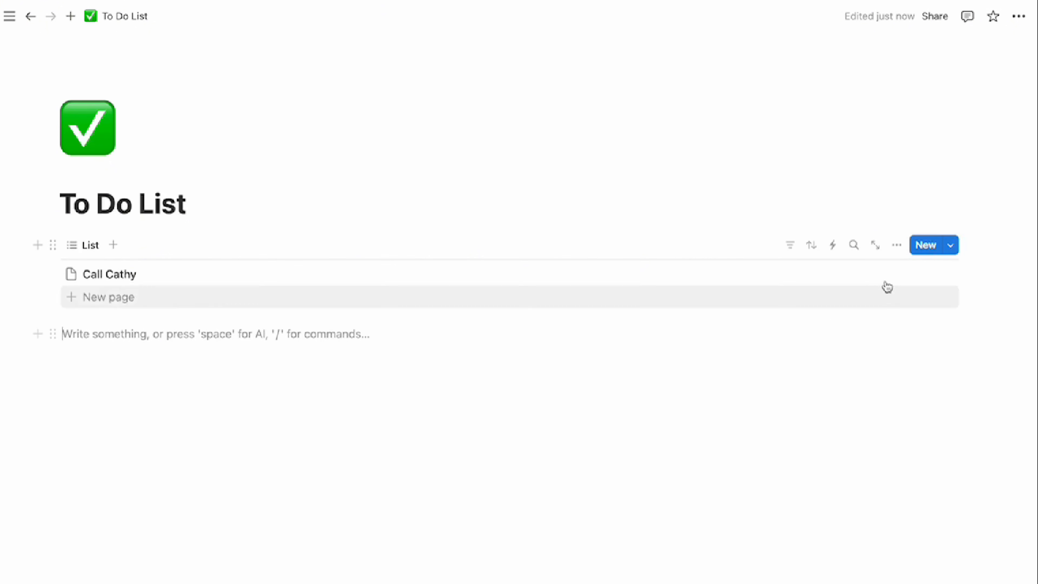
# Show Category and Status in the list, with Status placed before the task name
pyautogui.click(897, 247)
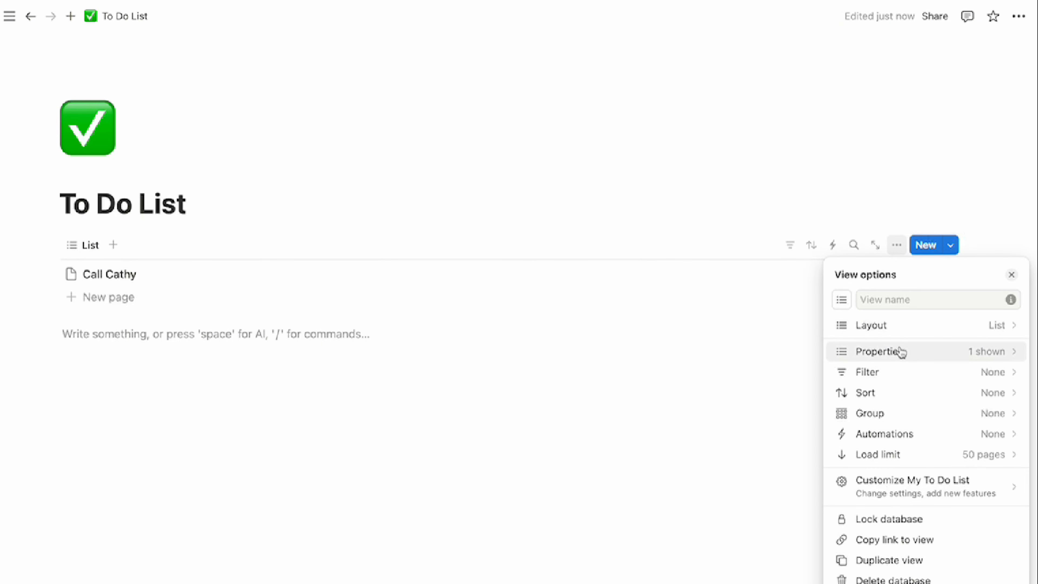
pyautogui.click(894, 354)
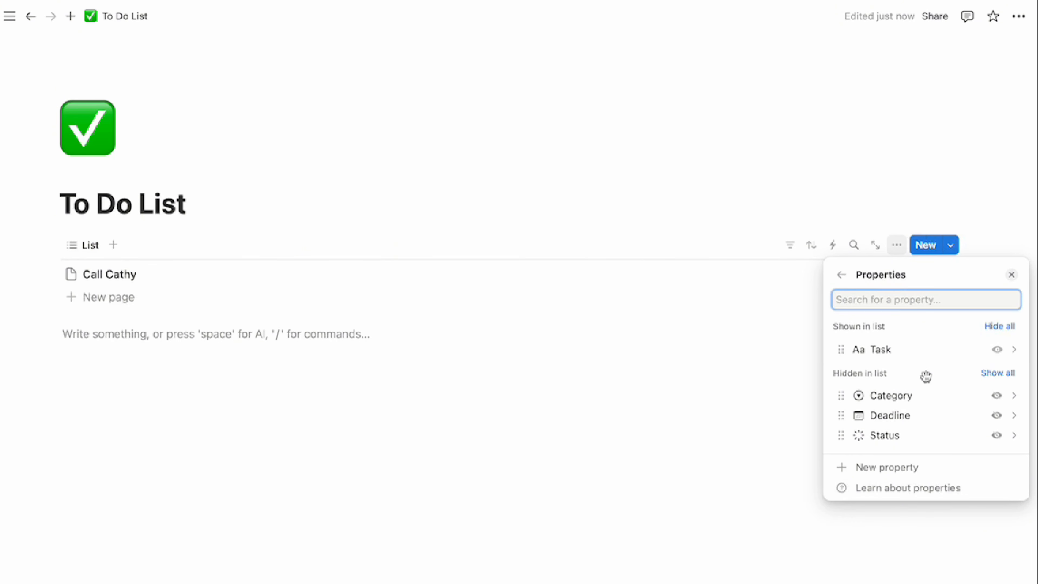
pyautogui.click(997, 395)
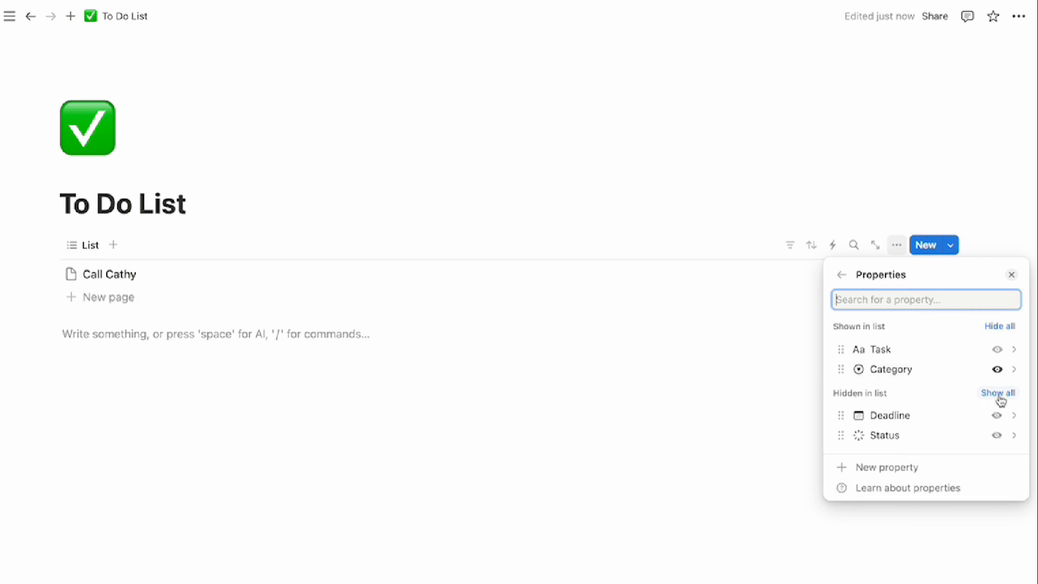
pyautogui.click(997, 435)
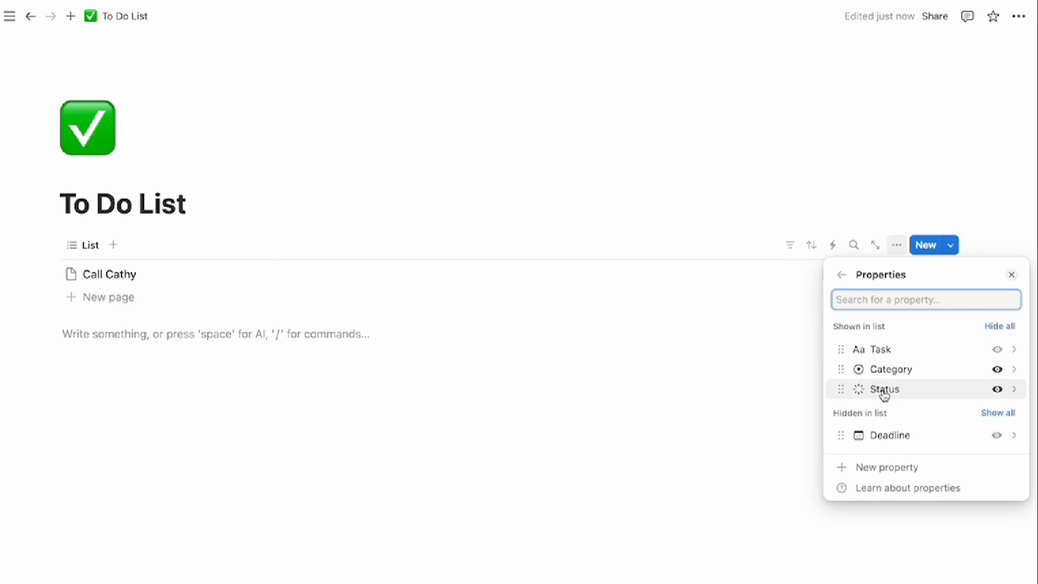
pyautogui.moveTo(883, 389); pyautogui.dragTo(884, 354)
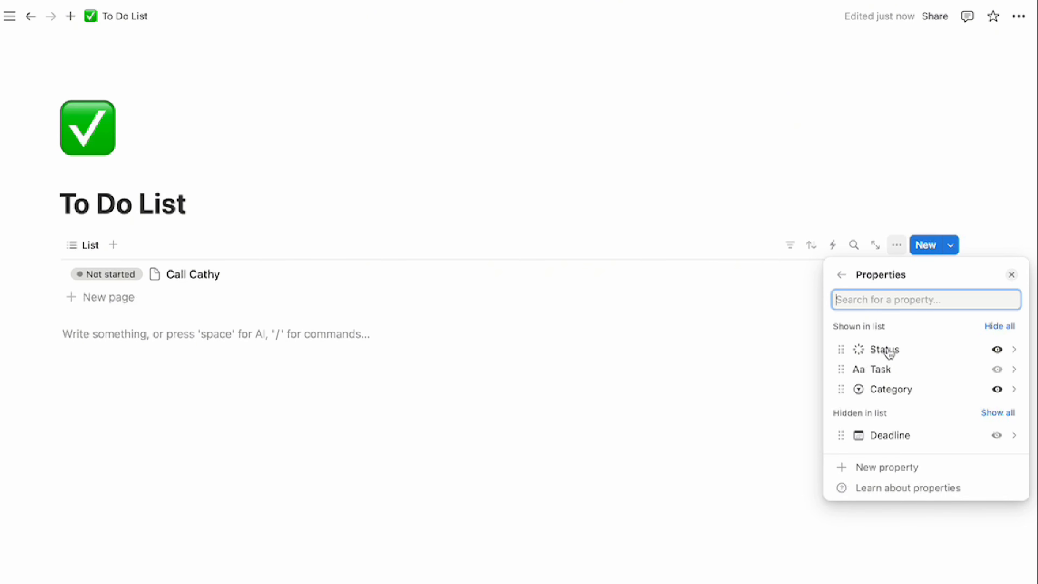
pyautogui.click(490, 315)
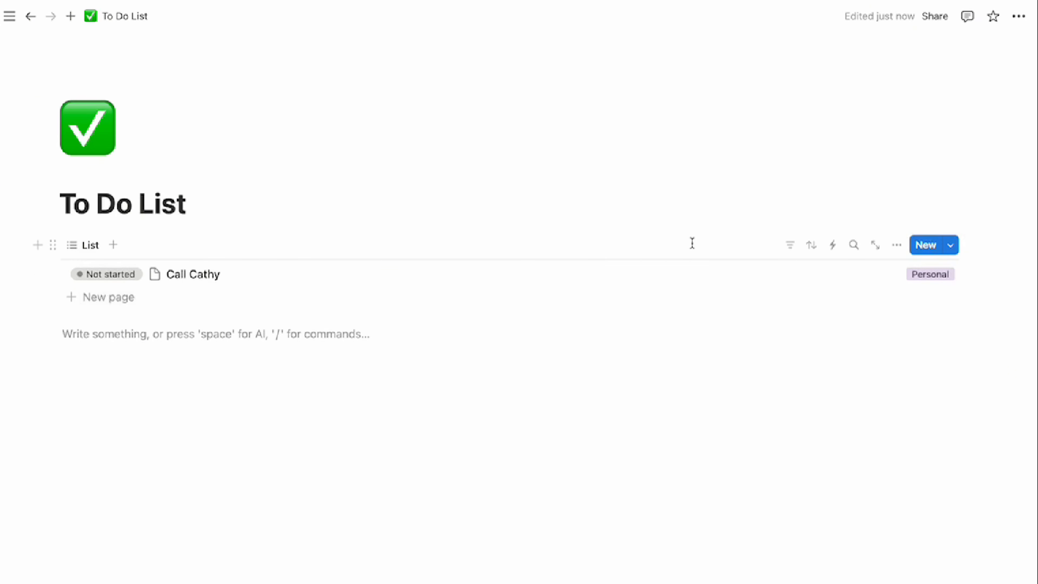
# Filter the list to tasks whose Deadline is today
pyautogui.click(789, 245)
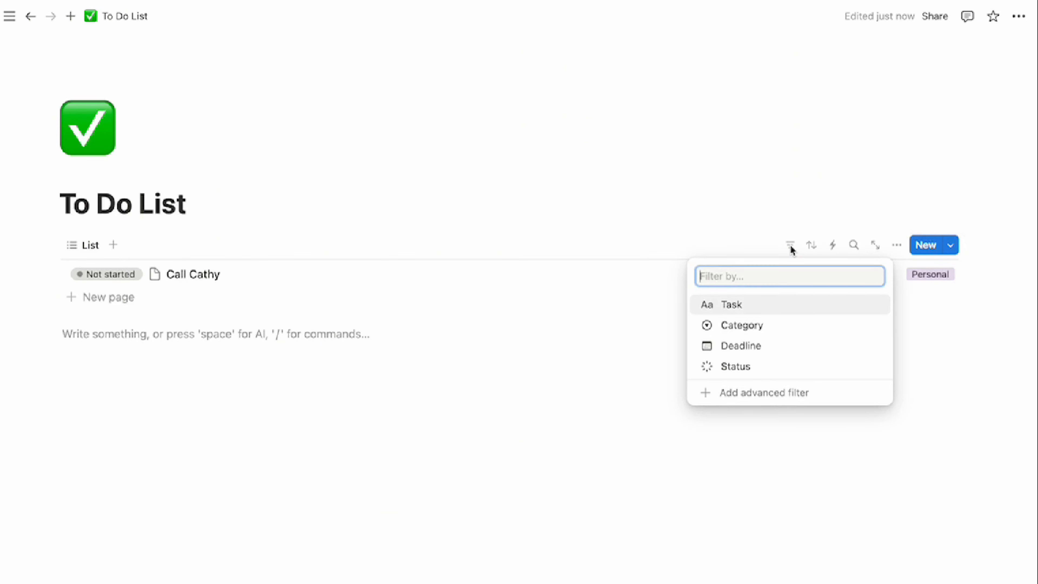
pyautogui.click(734, 348)
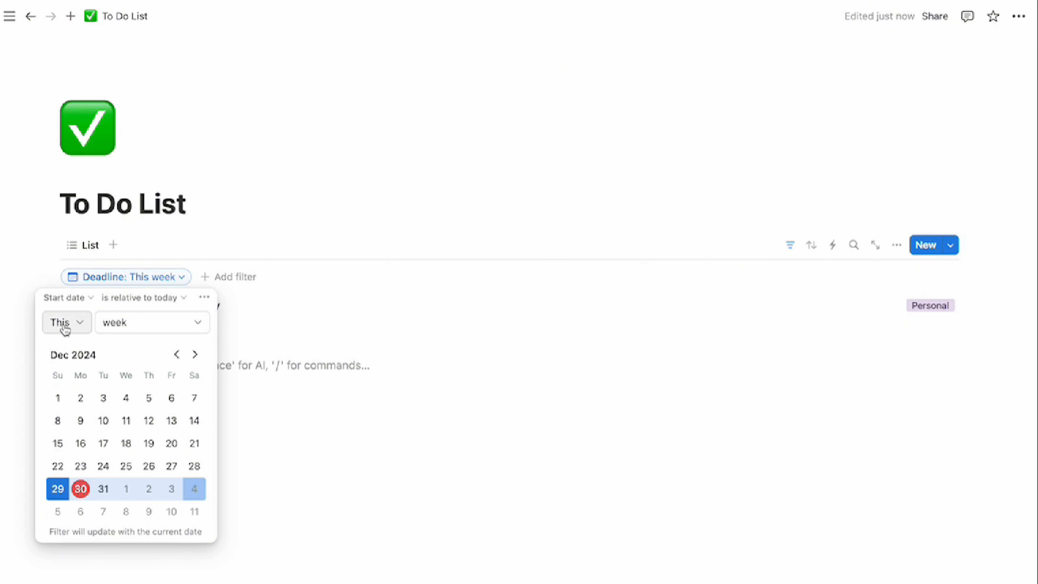
pyautogui.click(174, 327)
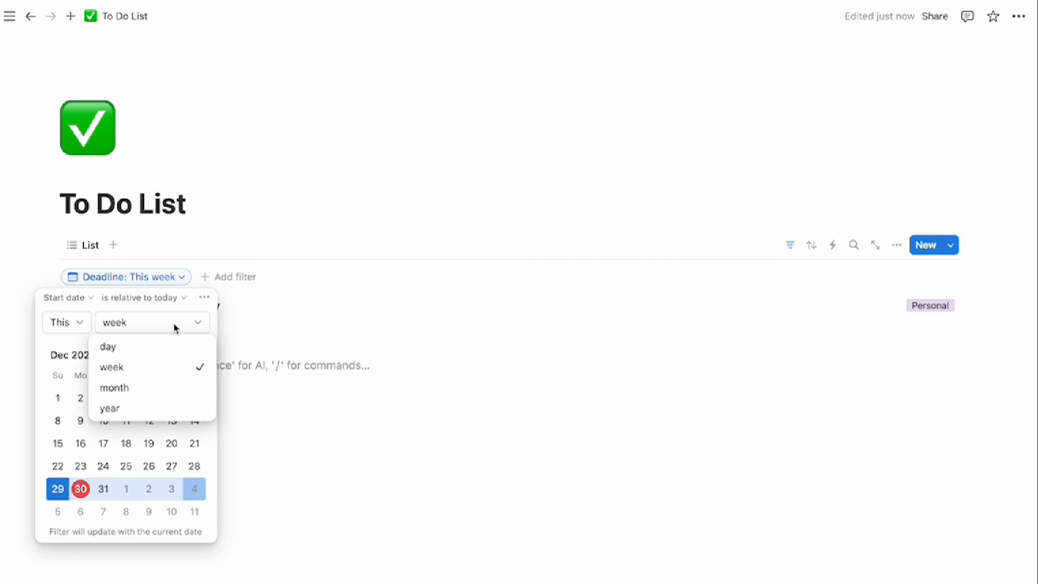
pyautogui.click(168, 354)
pyautogui.click(290, 285)
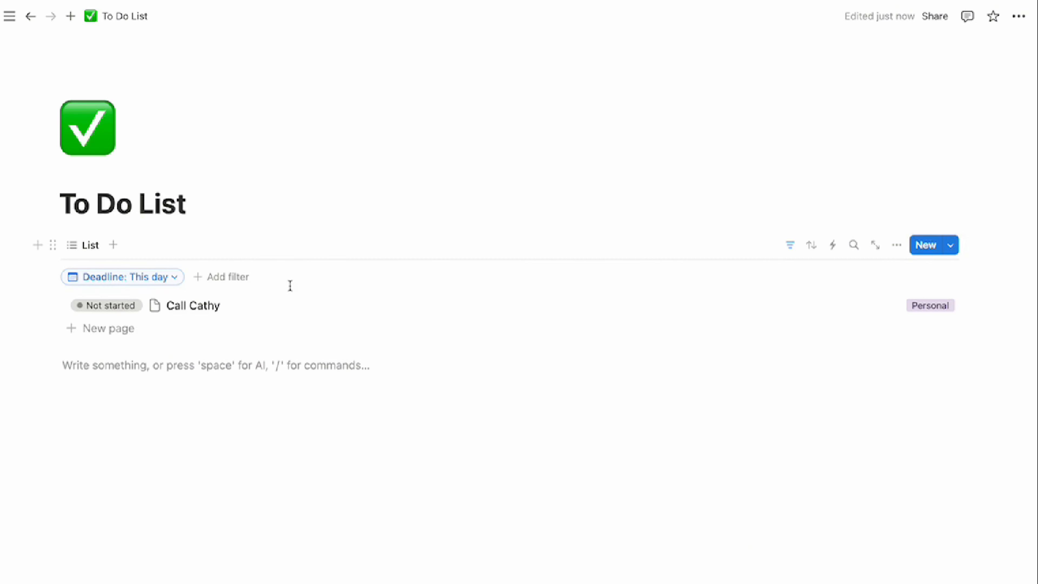
# Add a Status filter including To-do and In progress tasks
pyautogui.click(232, 282)
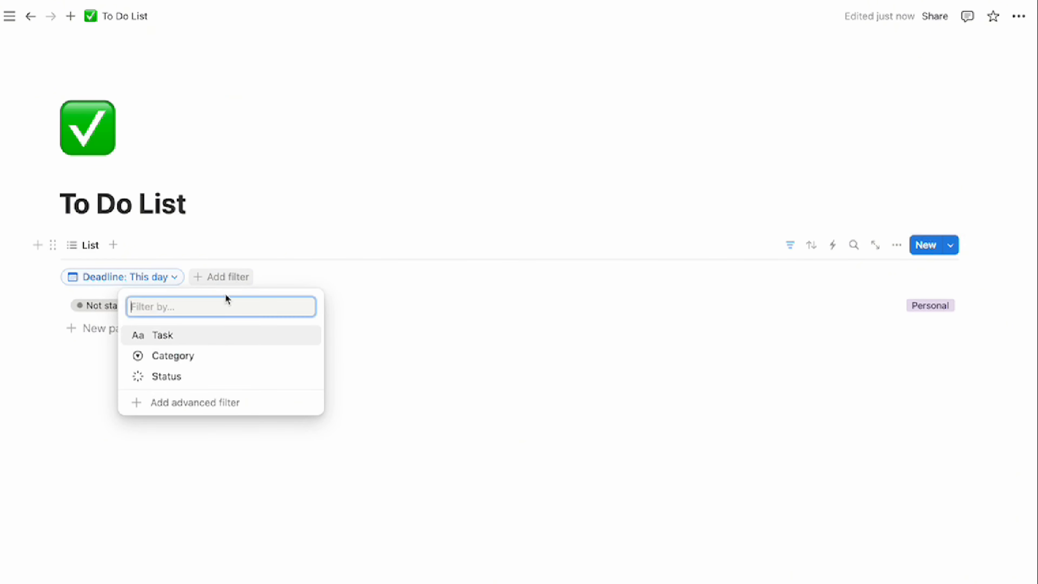
pyautogui.click(190, 378)
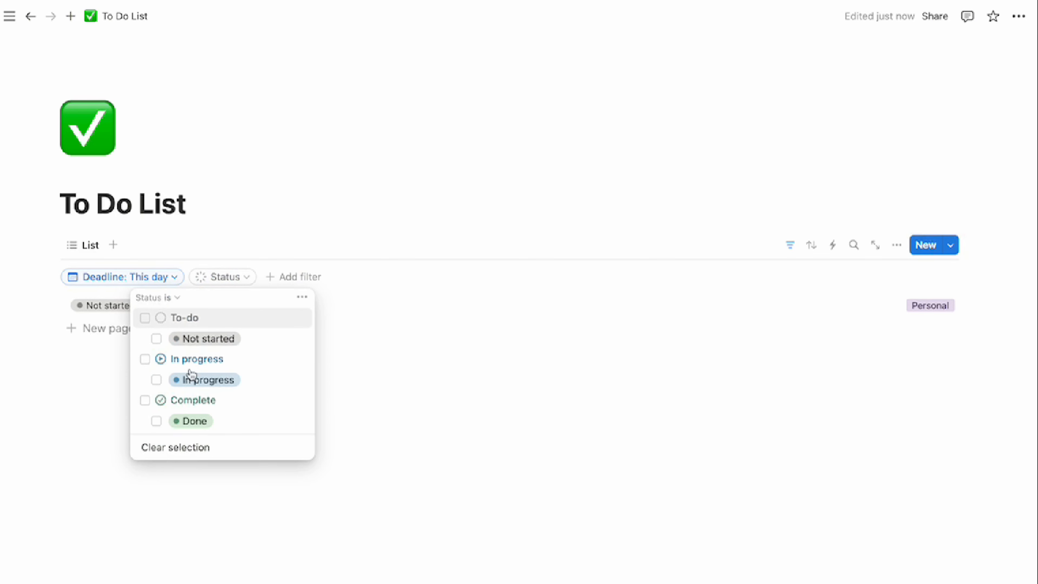
pyautogui.click(145, 319)
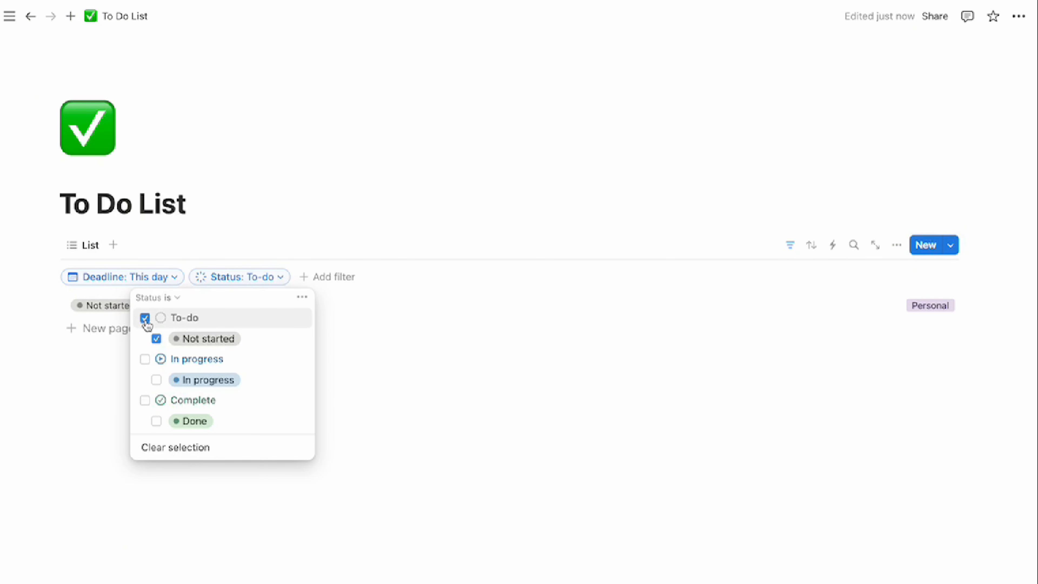
pyautogui.click(145, 359)
pyautogui.click(397, 398)
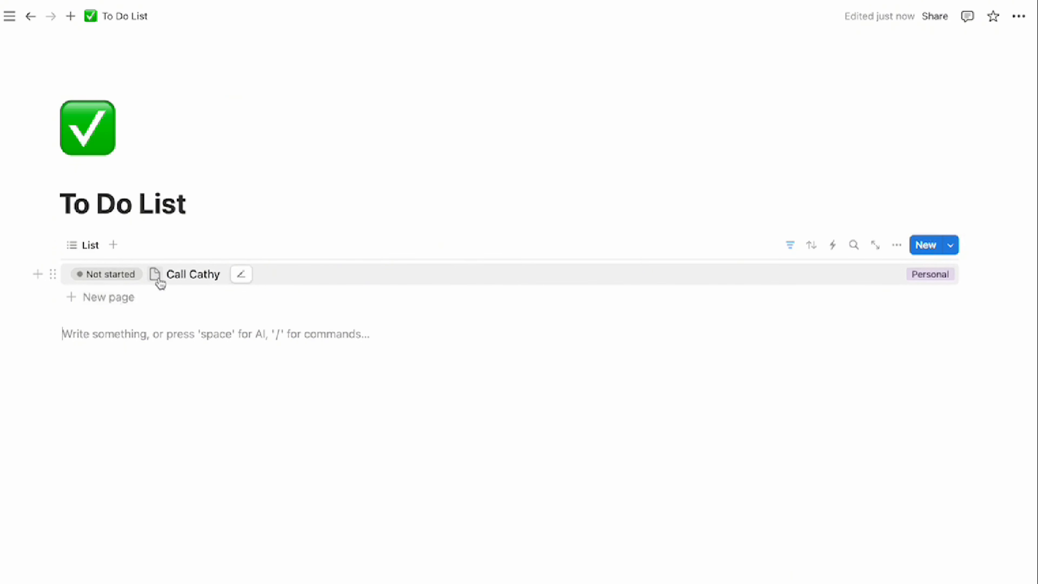
# Turn off Show page icon in the list view's layout settings
pyautogui.click(899, 247)
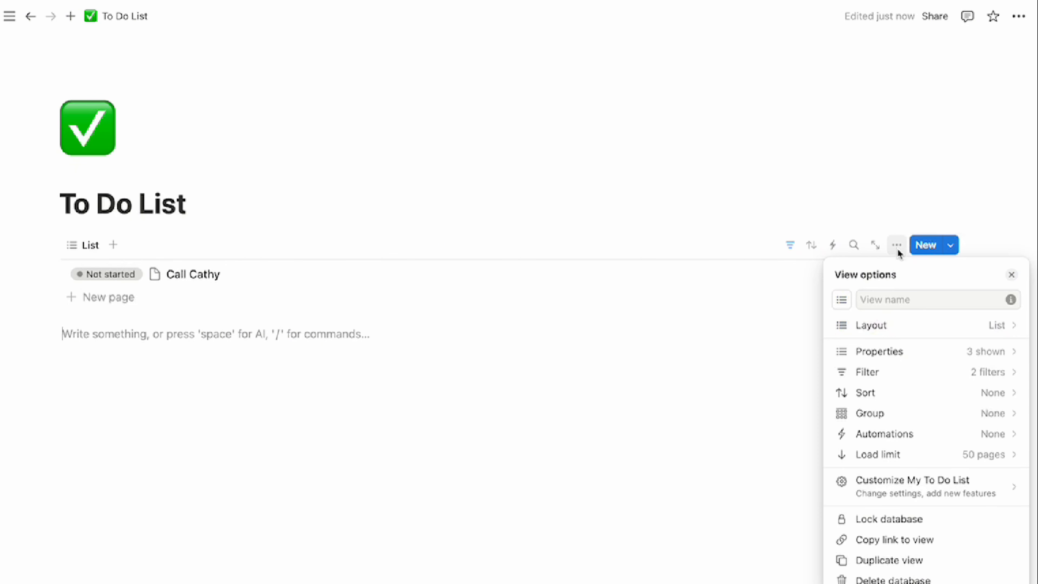
pyautogui.click(912, 335)
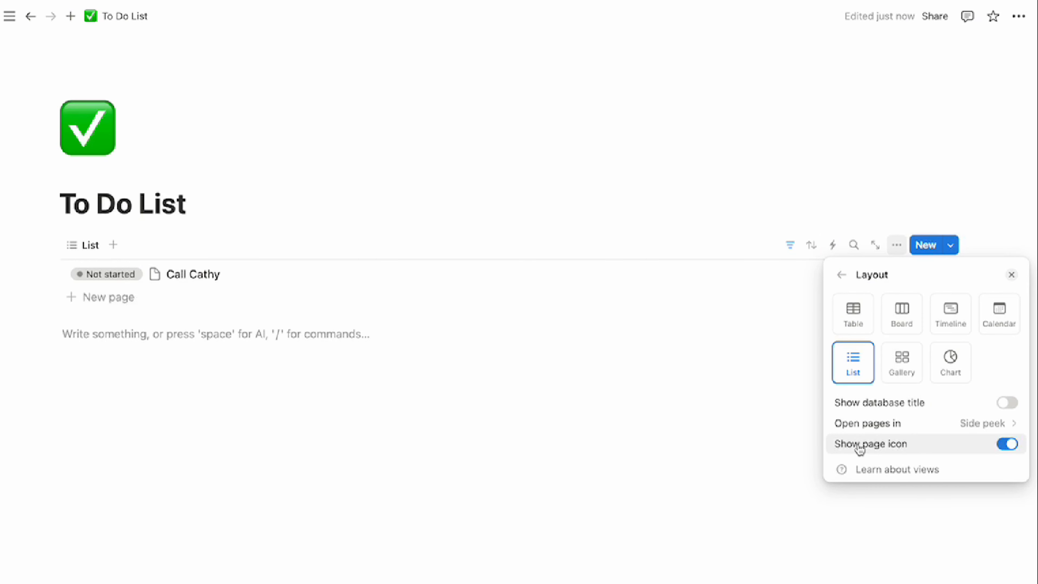
pyautogui.click(1008, 449)
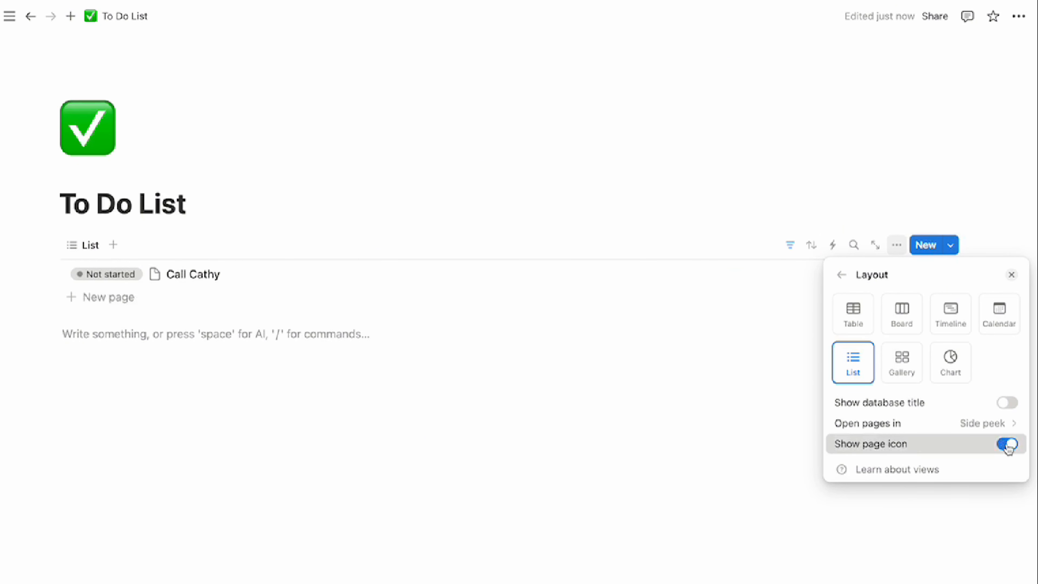
pyautogui.click(207, 340)
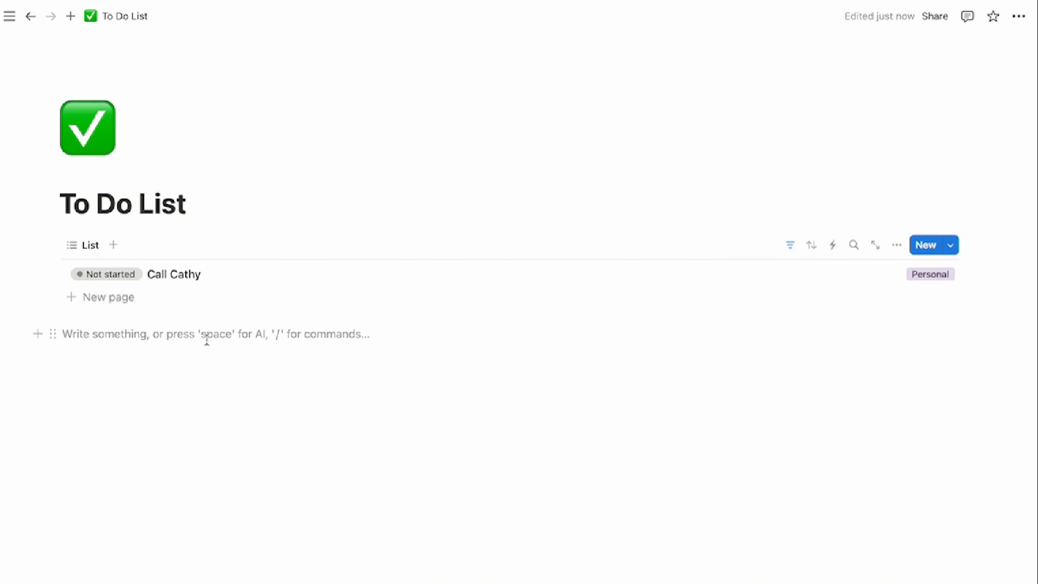
# Insert a callout block with a gray background
pyautogui.write('/cal')
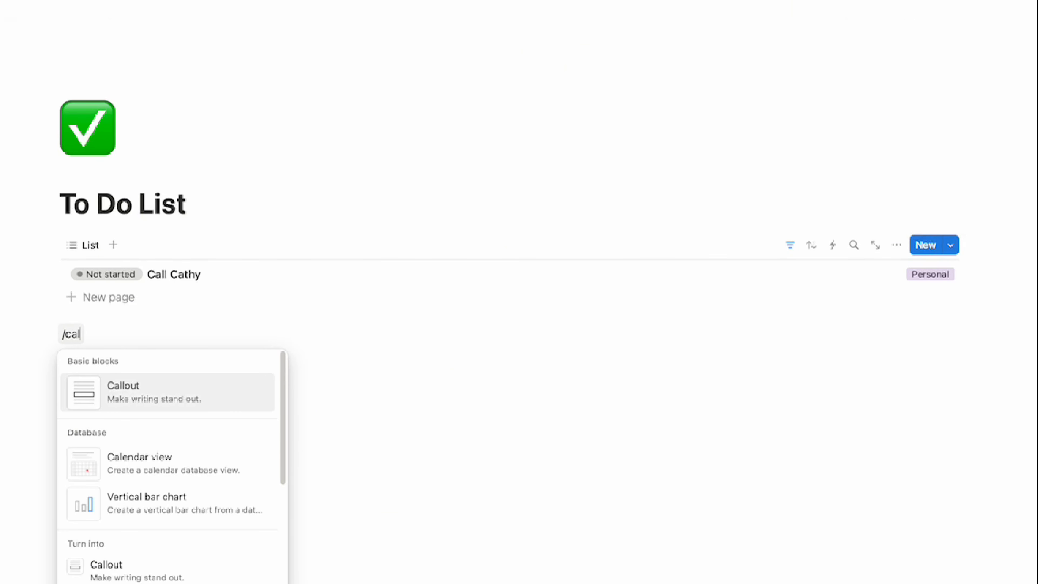
pyautogui.press('Return')
pyautogui.click(53, 337)
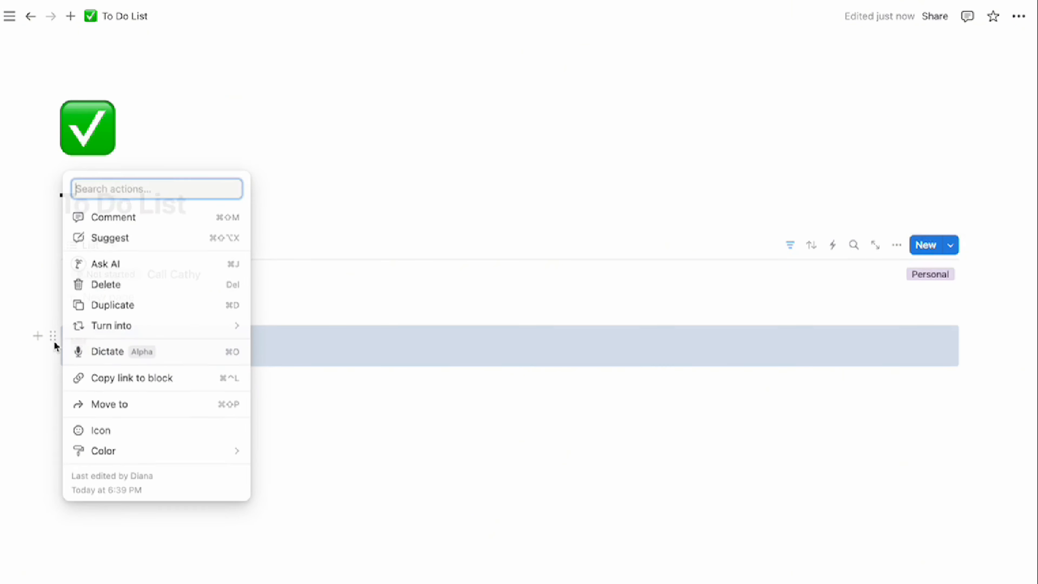
pyautogui.click(479, 398)
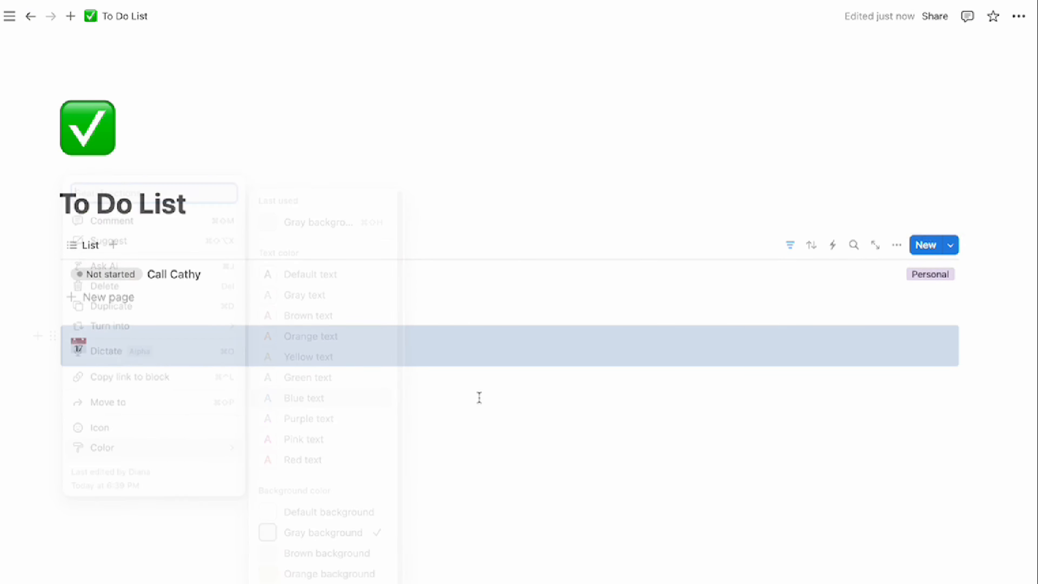
# Give the callout a red exclamation icon and text 'Due Today', and move it above the list
pyautogui.click(79, 346)
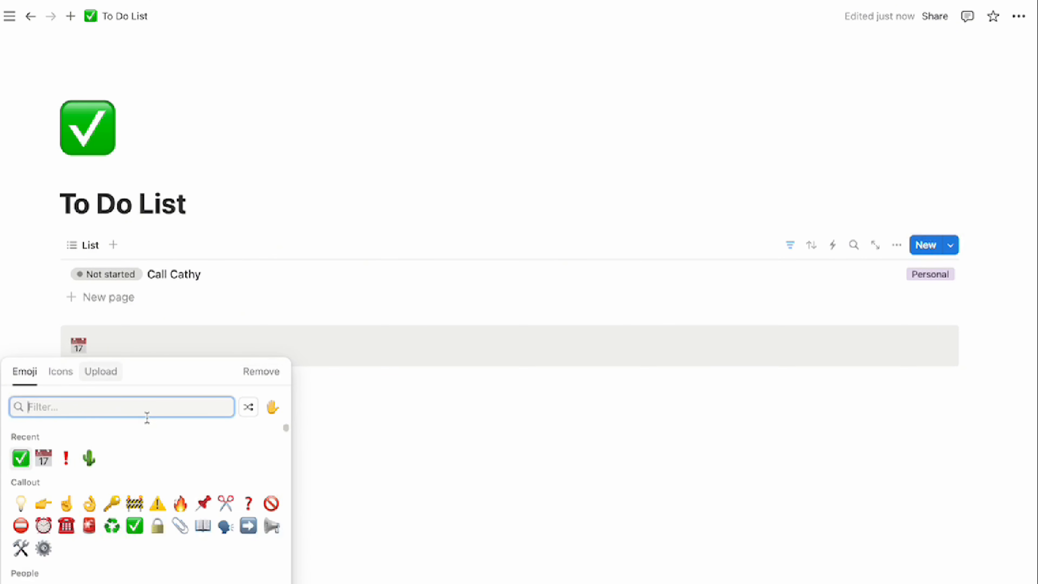
pyautogui.click(67, 459)
pyautogui.click(165, 347)
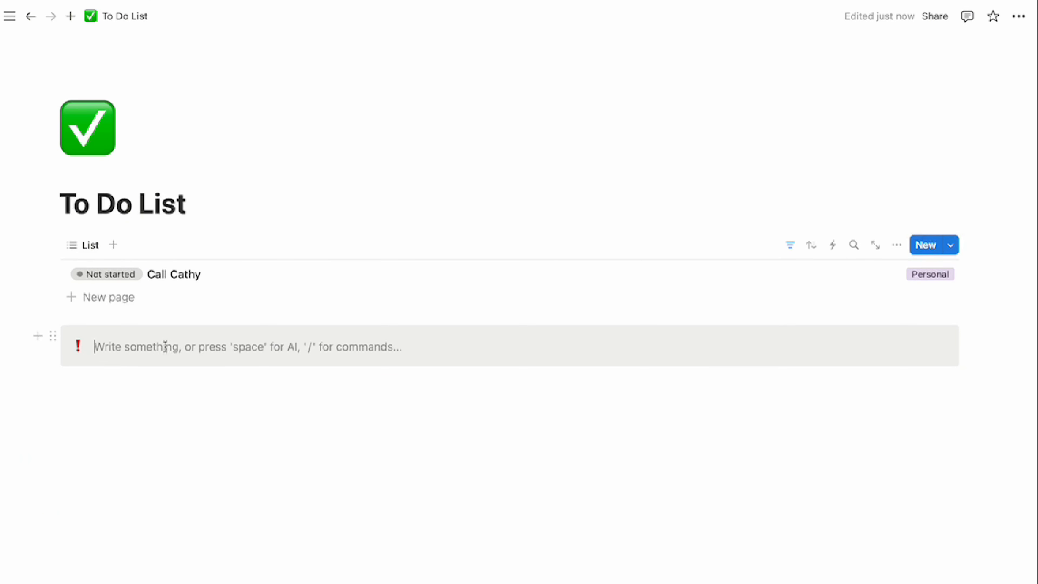
pyautogui.write('Due ')
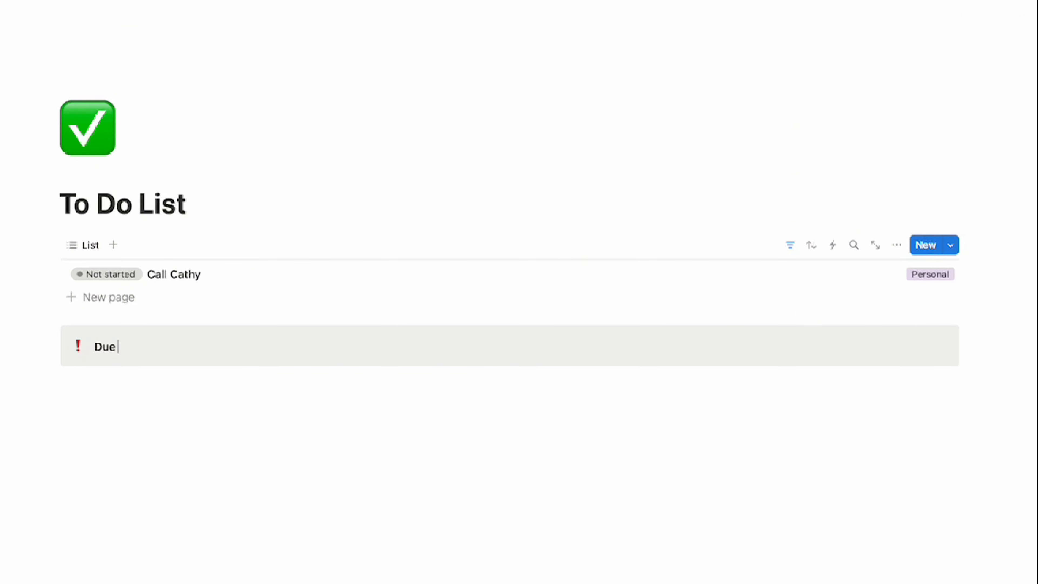
pyautogui.write('Today')
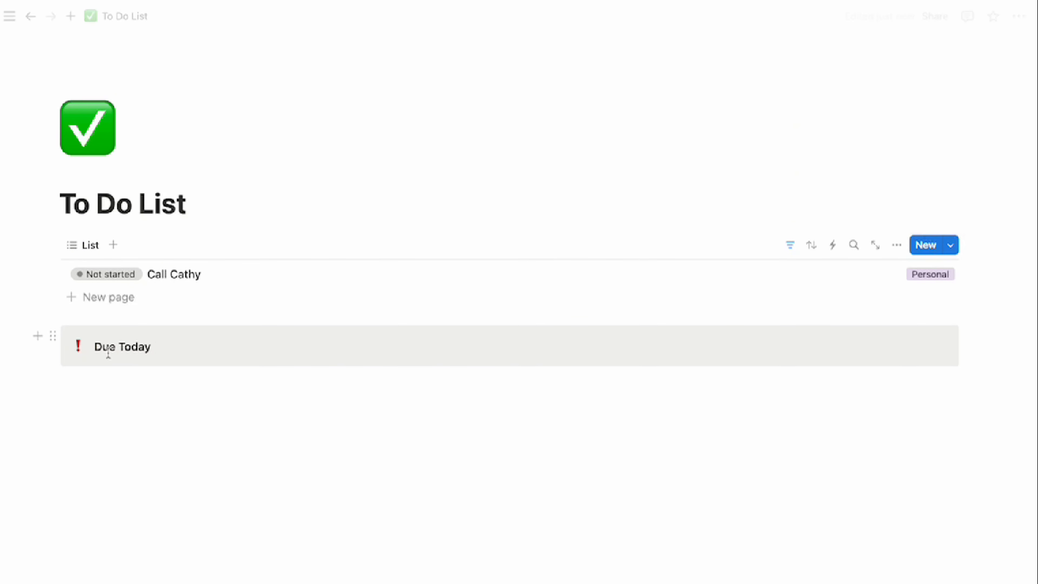
pyautogui.moveTo(54, 340); pyautogui.dragTo(56, 236)
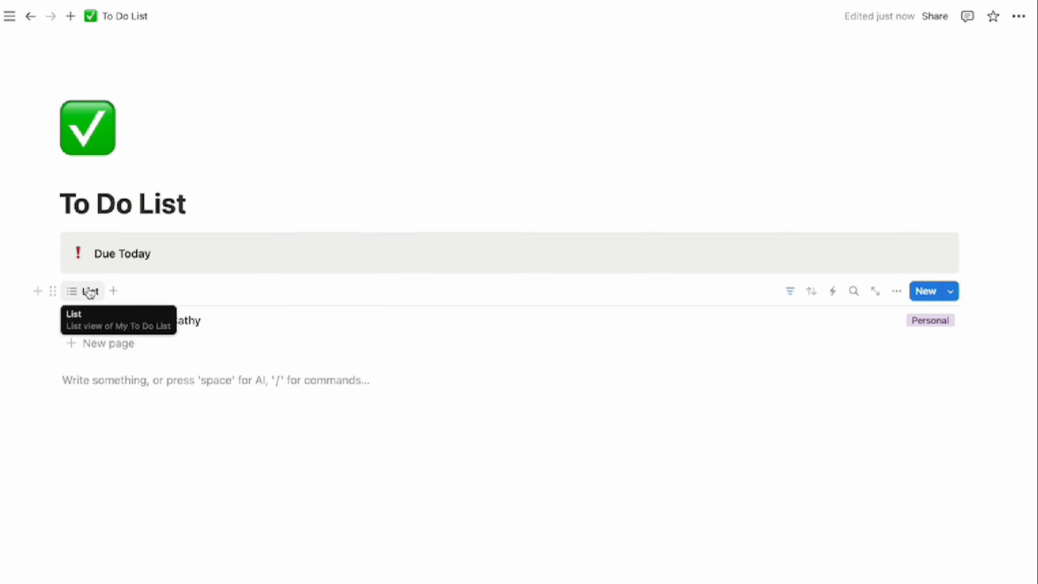
# Clear the List view's name so only its icon shows, and copy a link to the database
pyautogui.click(85, 294)
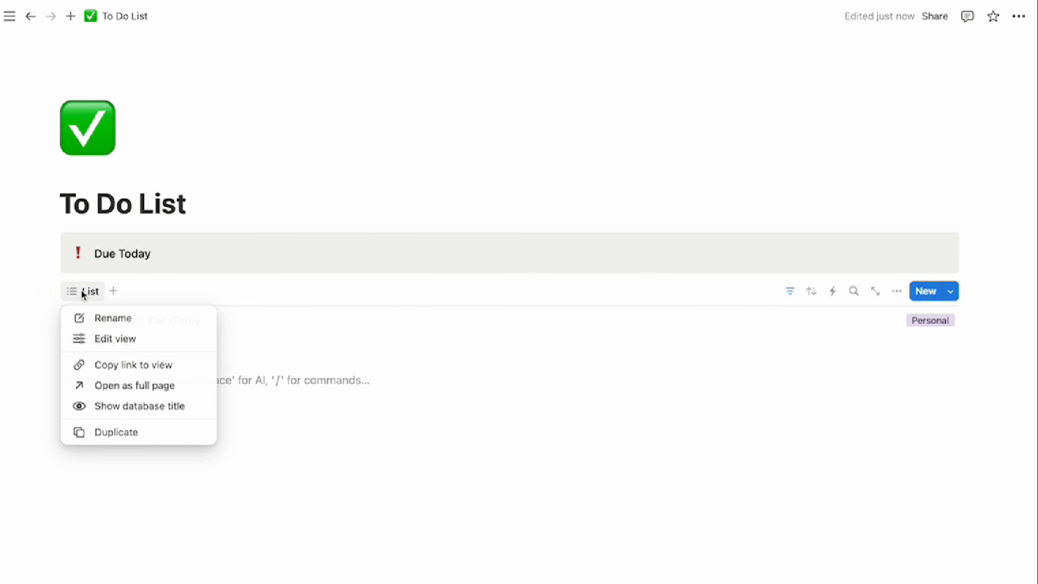
pyautogui.click(112, 319)
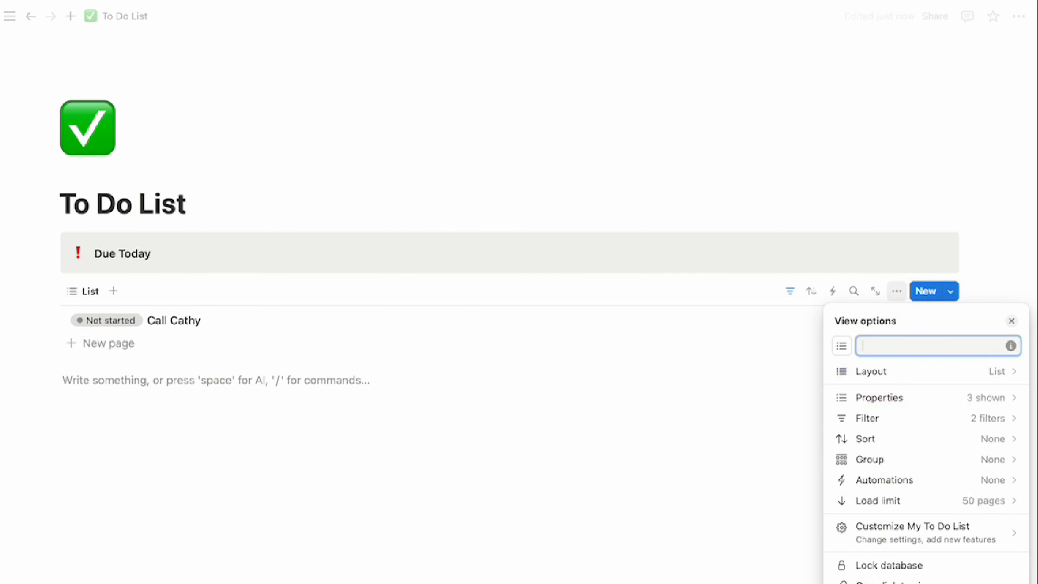
pyautogui.click(425, 458)
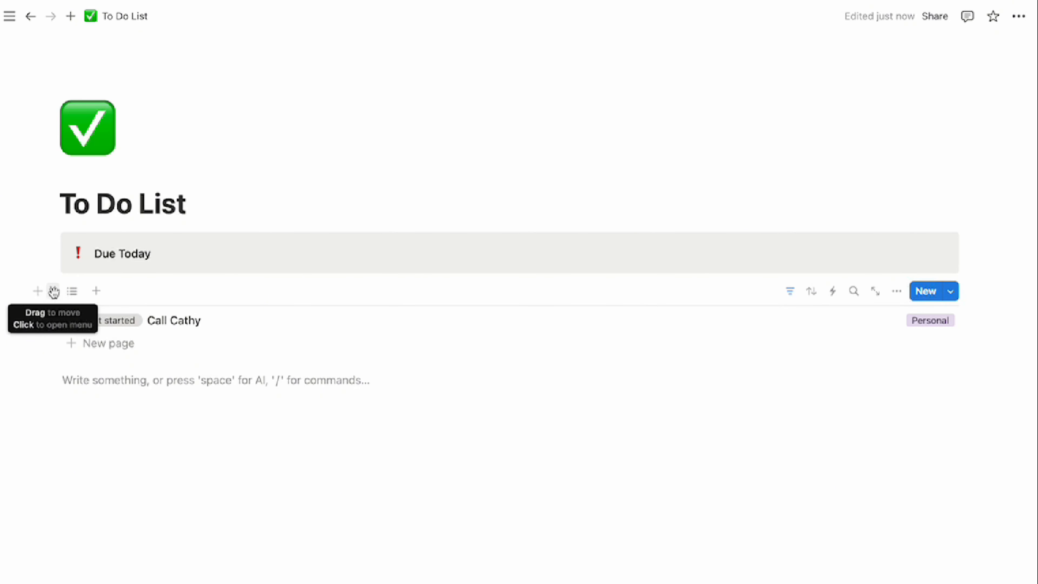
pyautogui.click(54, 293)
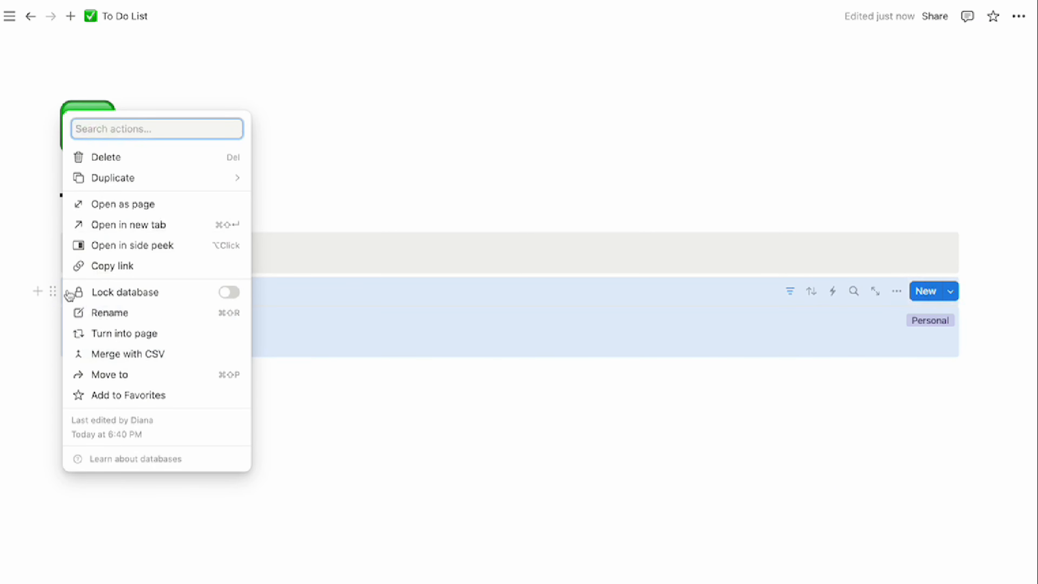
pyautogui.click(124, 266)
# Paste the to-do database link on a new line below as a linked database view
pyautogui.click(130, 382)
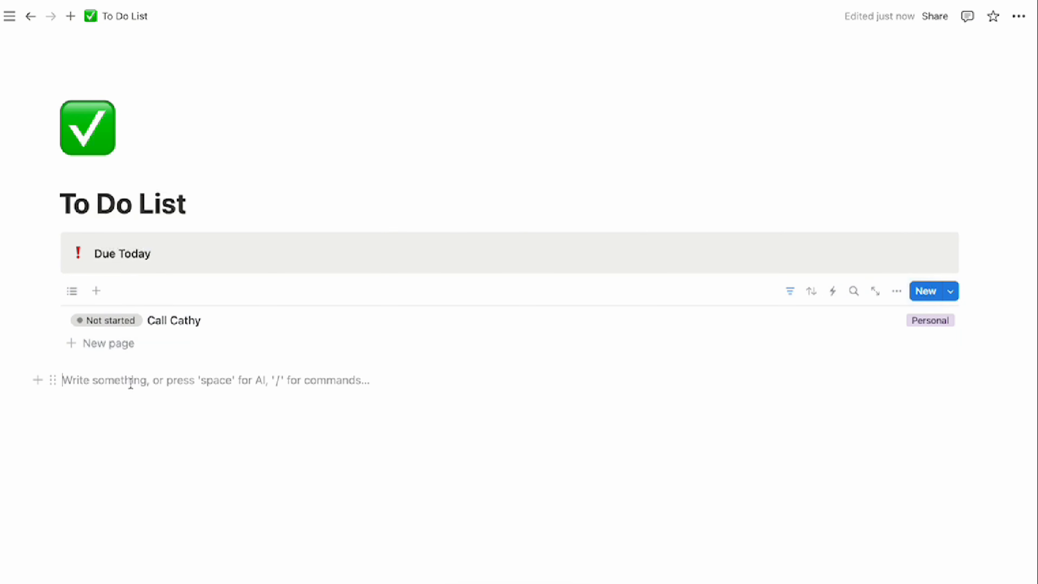
pyautogui.press('super+v')
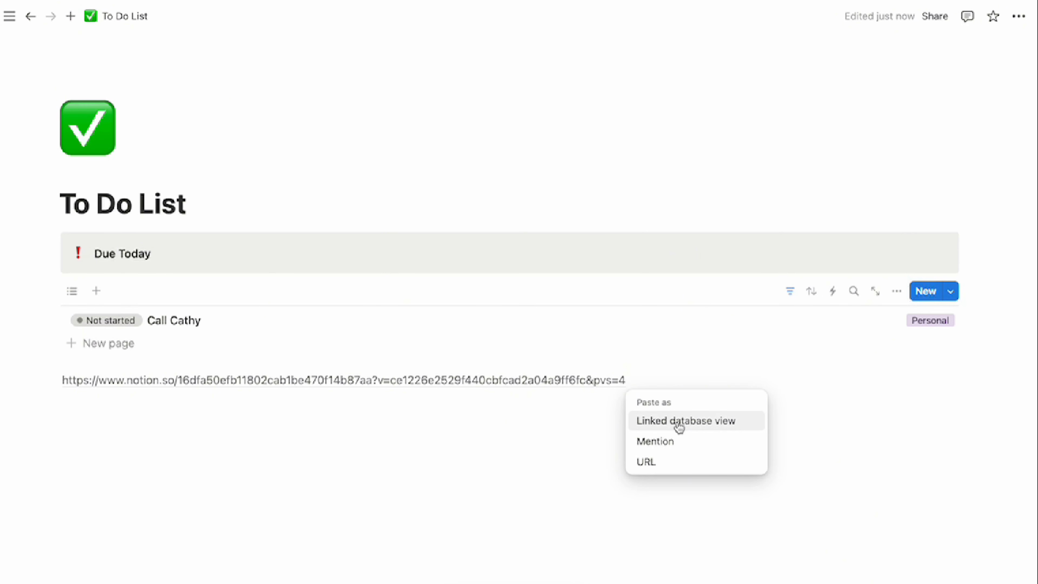
pyautogui.click(663, 427)
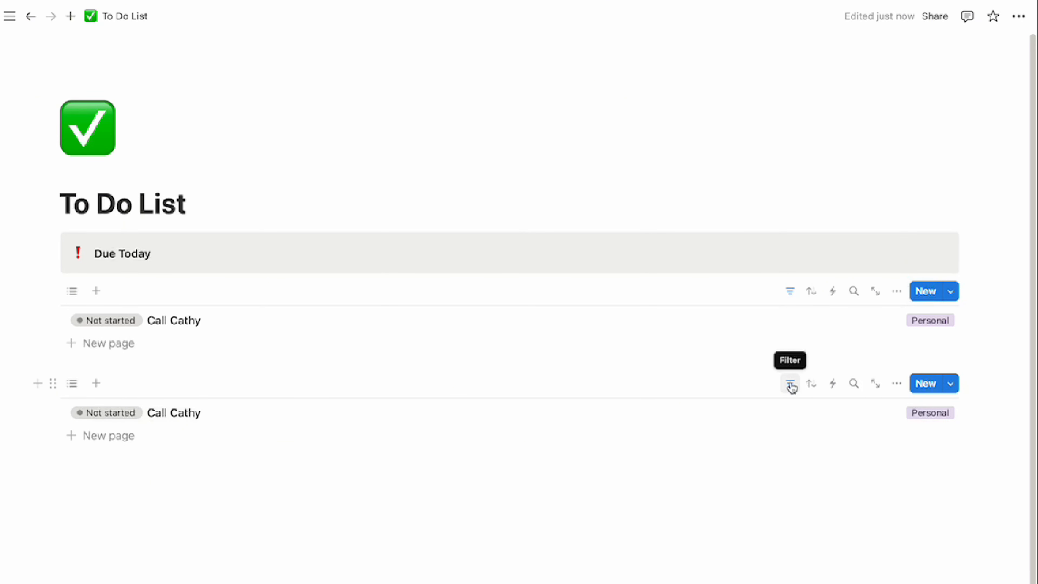
# Change the new view's Deadline filter from This day to This week
pyautogui.click(791, 384)
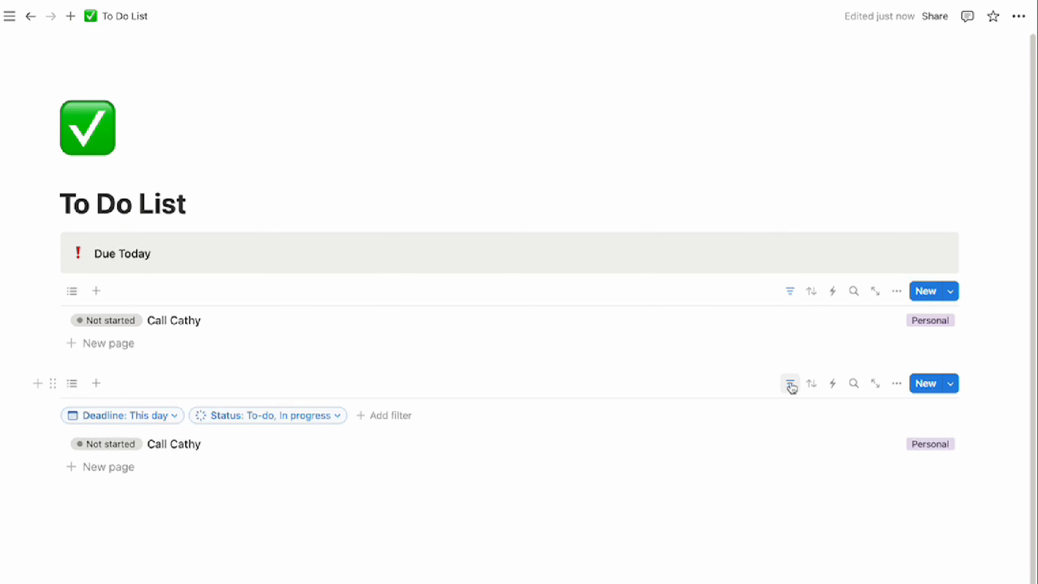
pyautogui.click(160, 417)
pyautogui.click(165, 193)
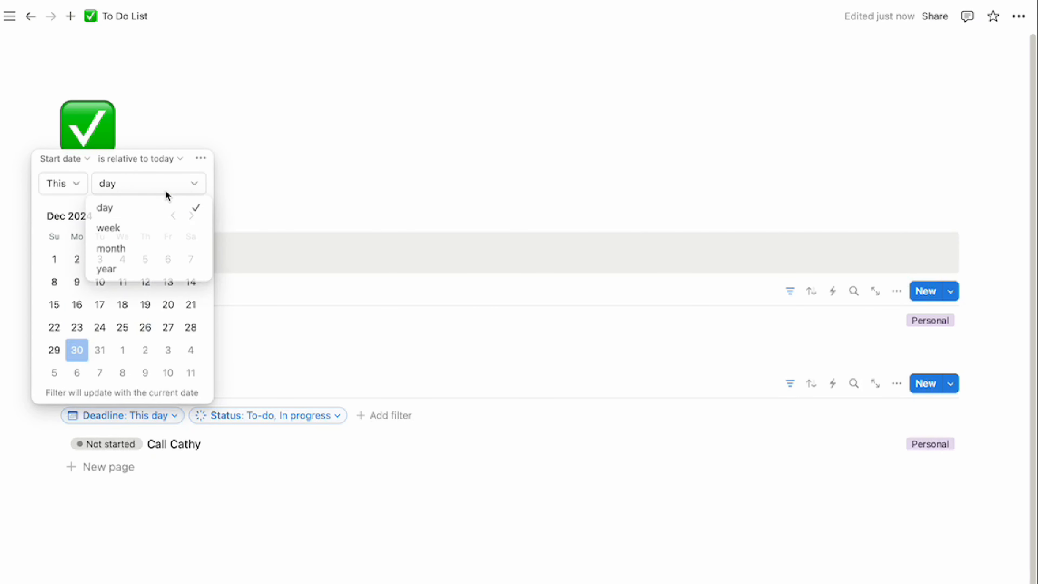
pyautogui.click(160, 229)
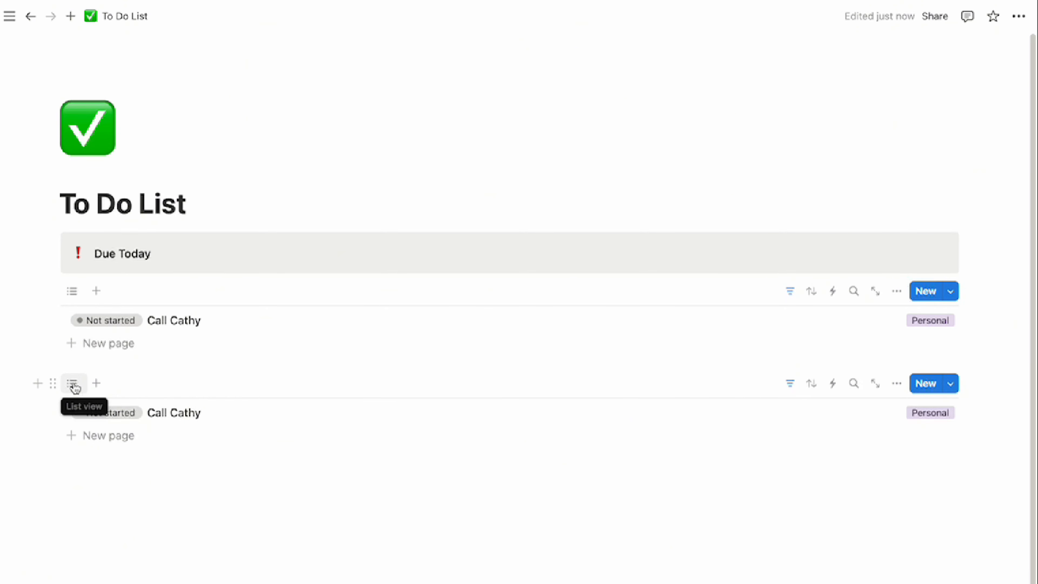
# Rename the lower view to 'Pending' and give it a clock icon
pyautogui.click(73, 384)
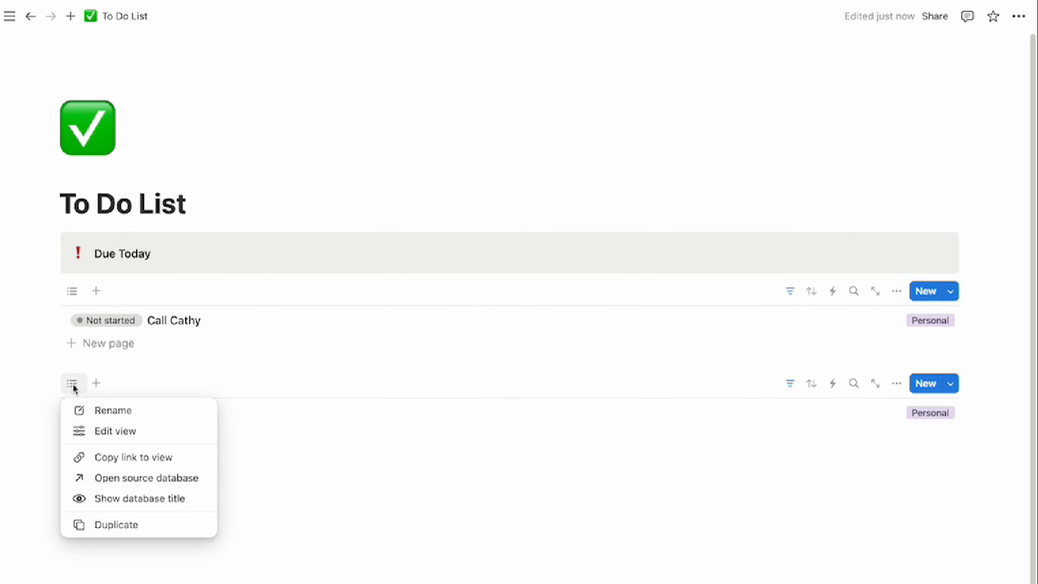
pyautogui.click(114, 416)
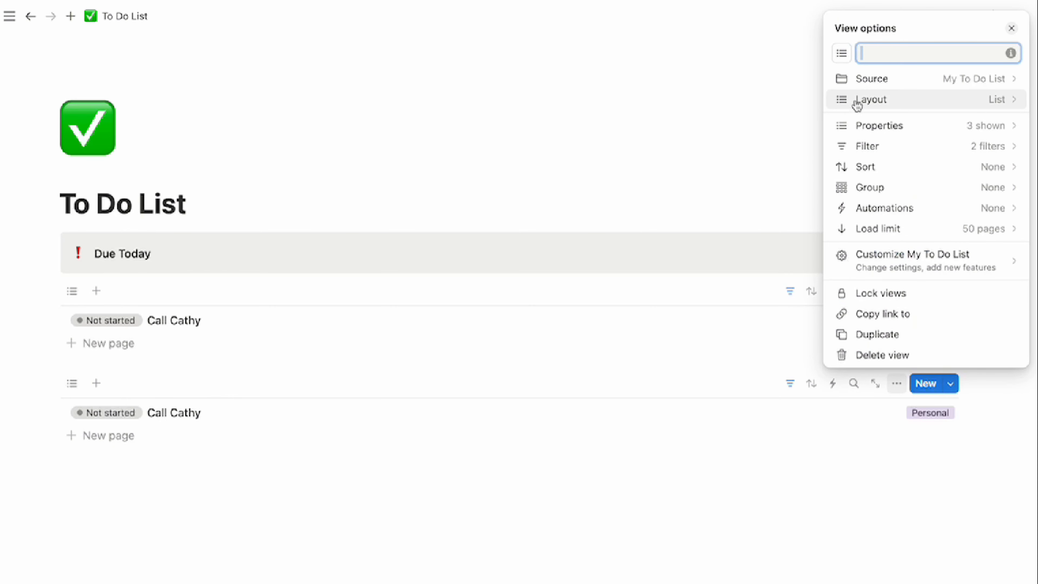
pyautogui.write('Pending')
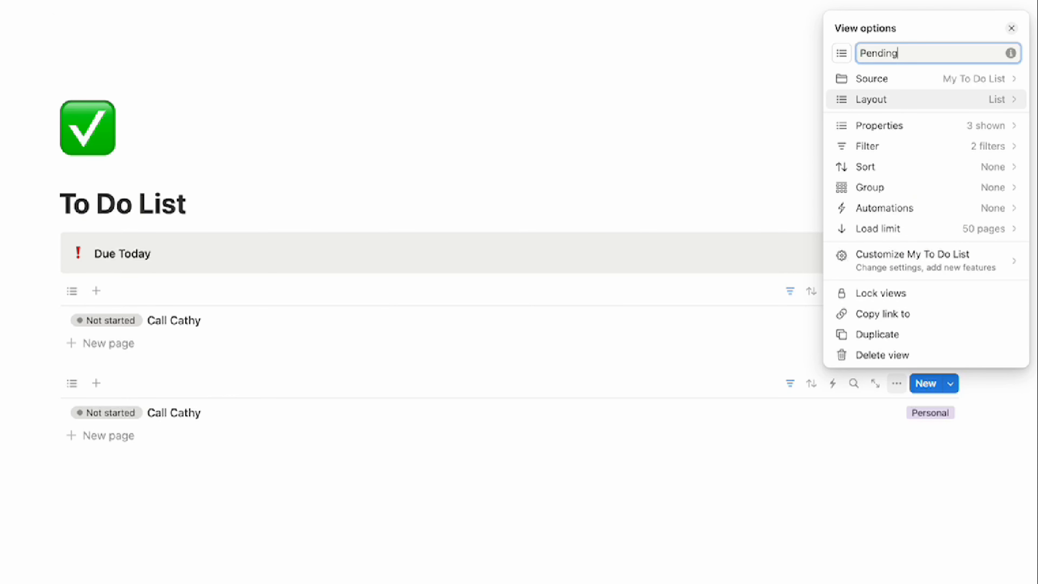
pyautogui.click(845, 55)
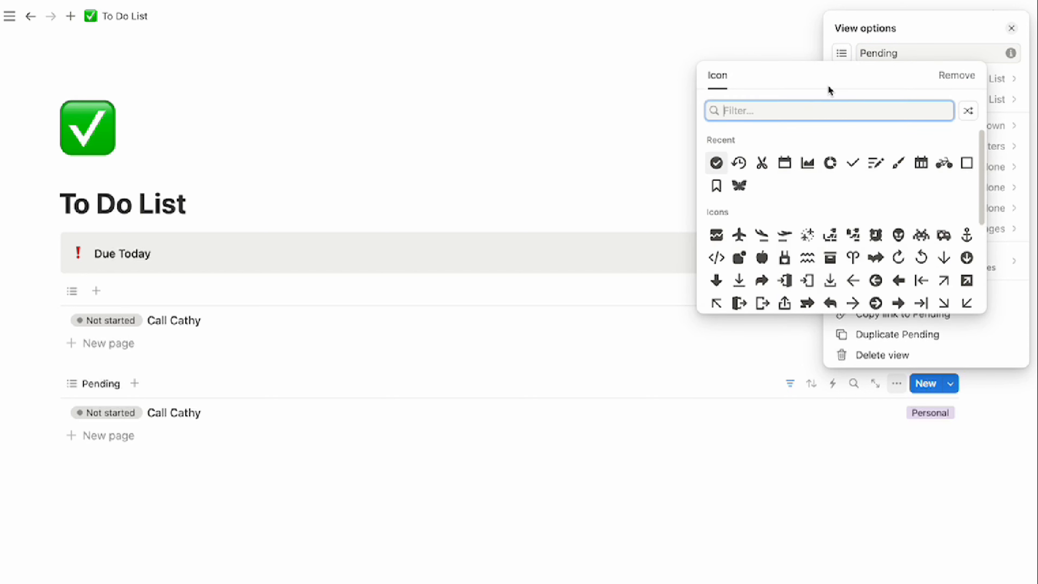
pyautogui.click(742, 164)
pyautogui.click(354, 480)
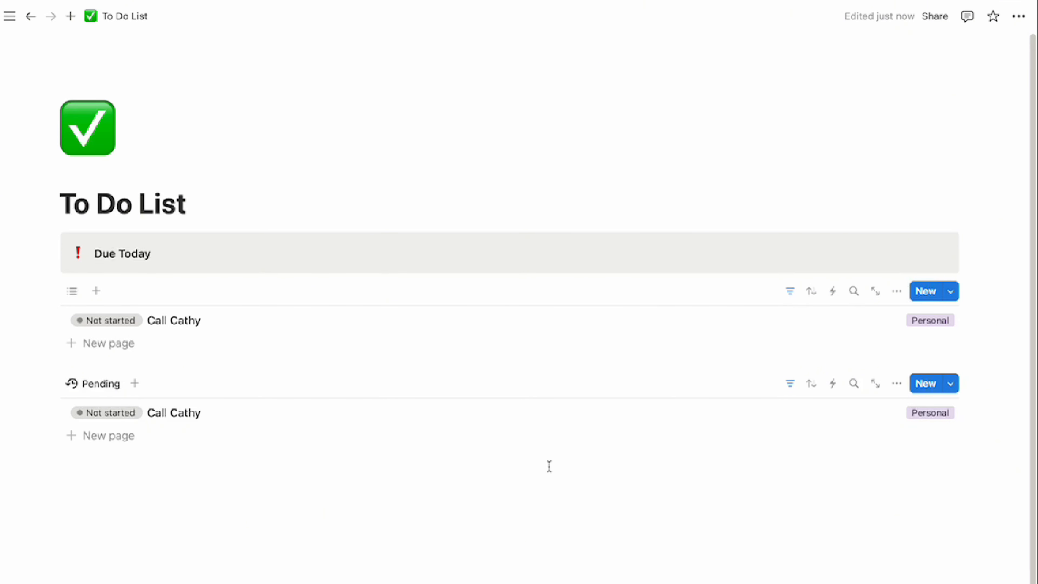
# Show the Deadline property in the Pending list view
pyautogui.click(896, 385)
pyautogui.click(842, 126)
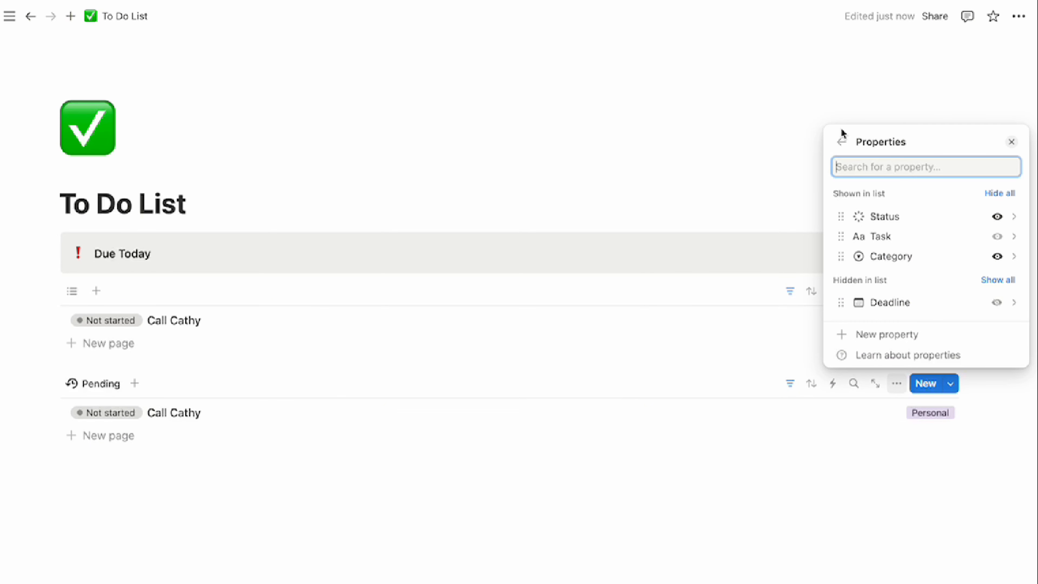
pyautogui.click(997, 303)
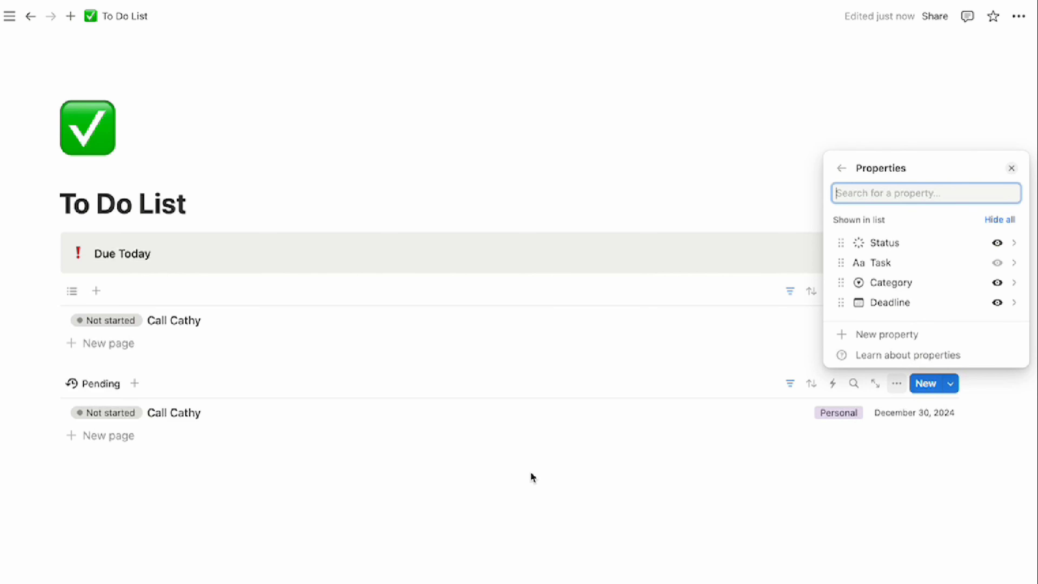
pyautogui.click(458, 480)
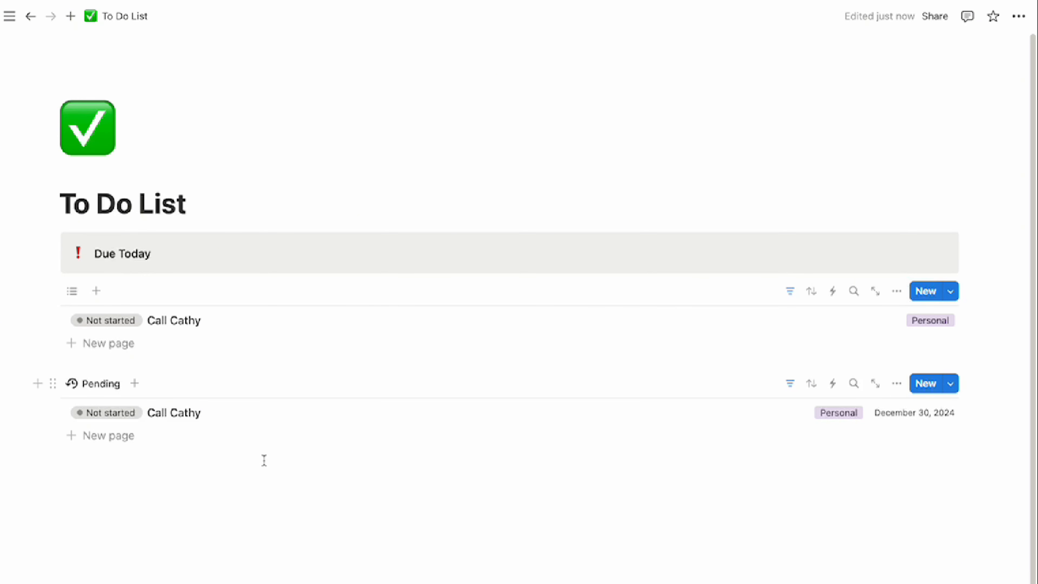
# Duplicate the Pending view, renaming the copy 'Completed' with a checkmark circle icon
pyautogui.click(102, 386)
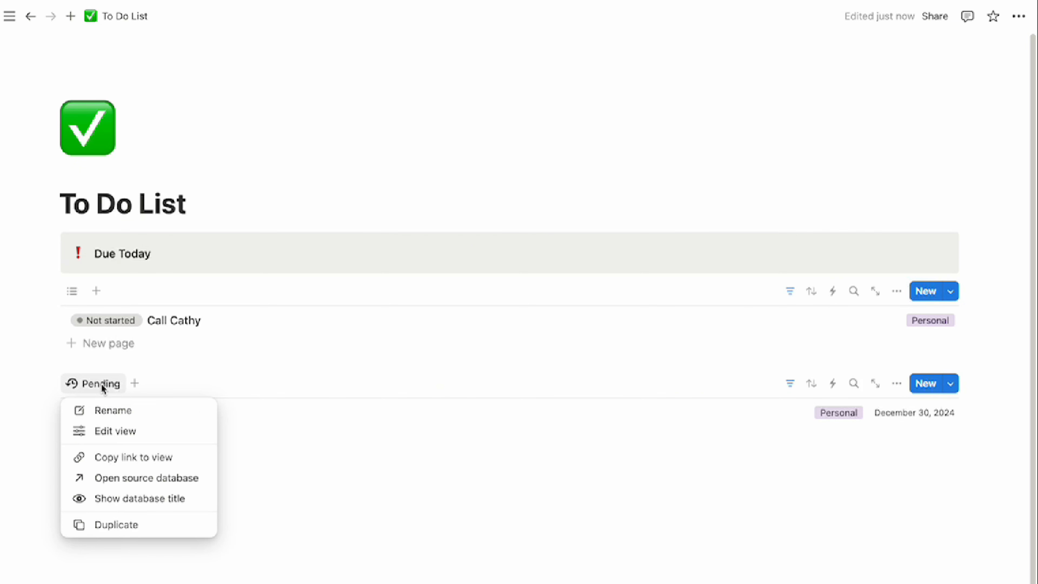
pyautogui.click(123, 526)
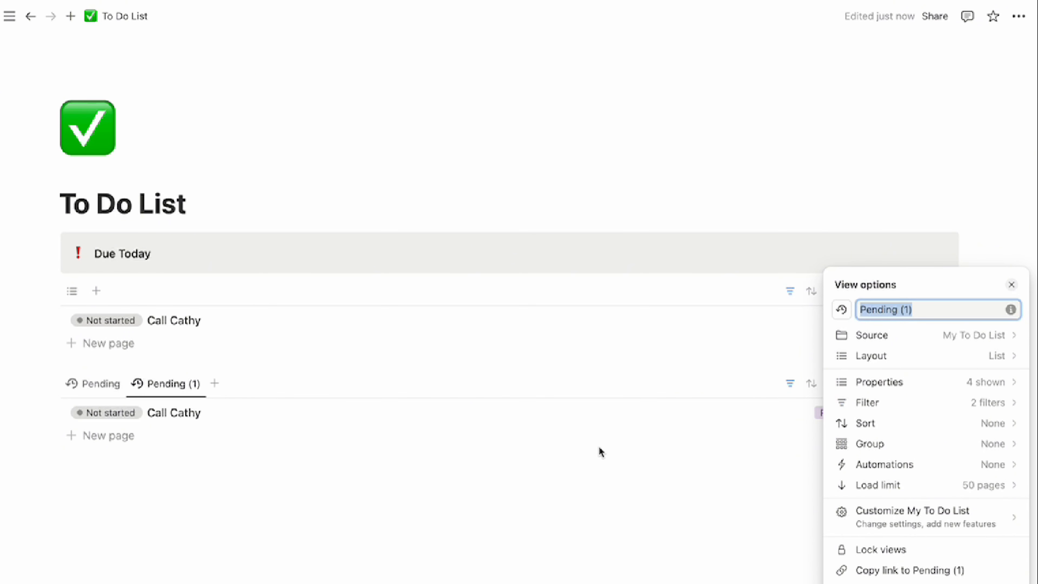
pyautogui.write('Completed')
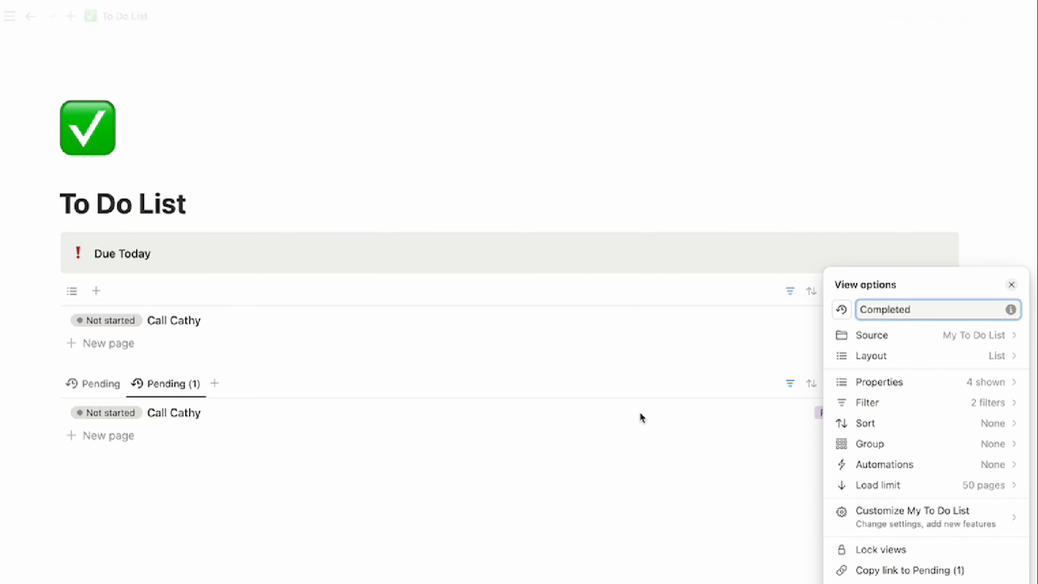
pyautogui.click(841, 311)
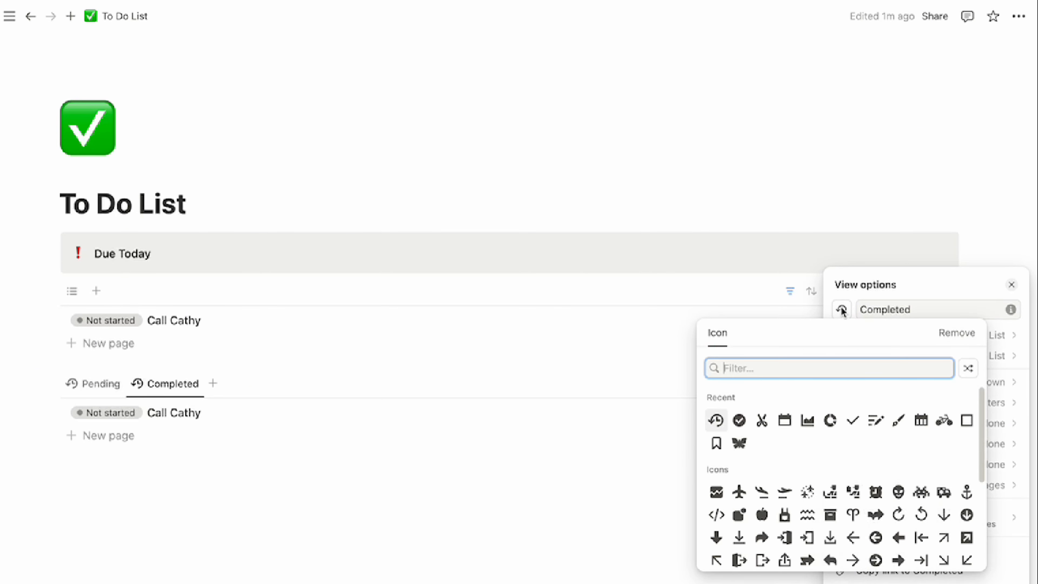
pyautogui.click(740, 422)
pyautogui.click(637, 487)
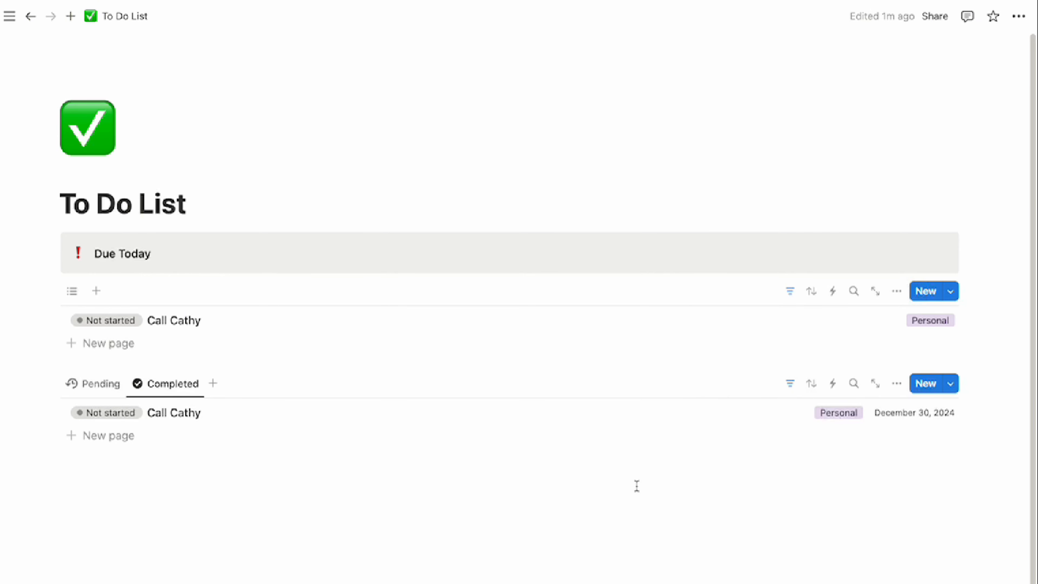
# Set the Completed view's Status filter to Complete only, excluding To-do and In progress
pyautogui.click(790, 388)
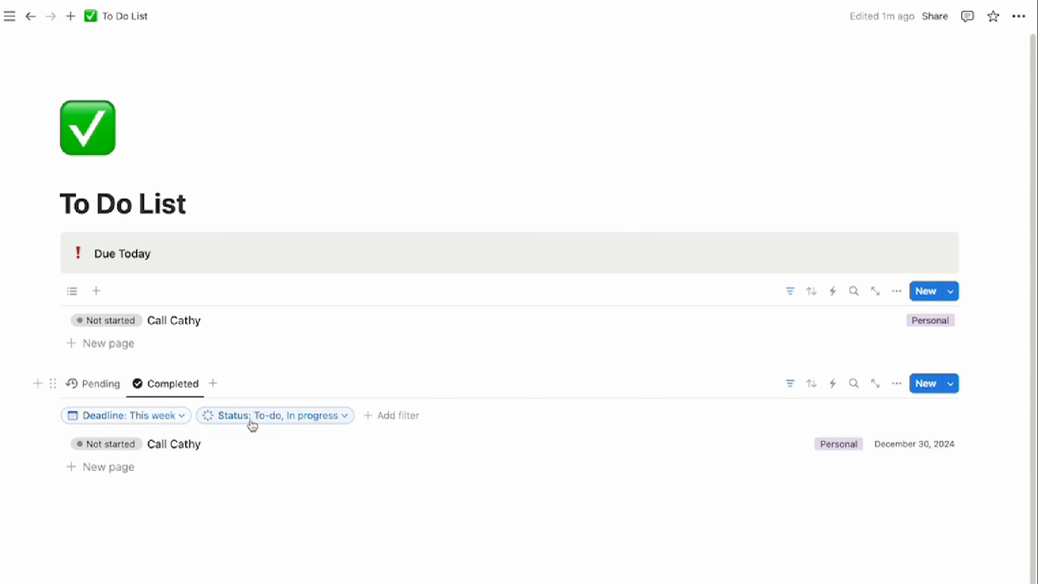
pyautogui.click(337, 418)
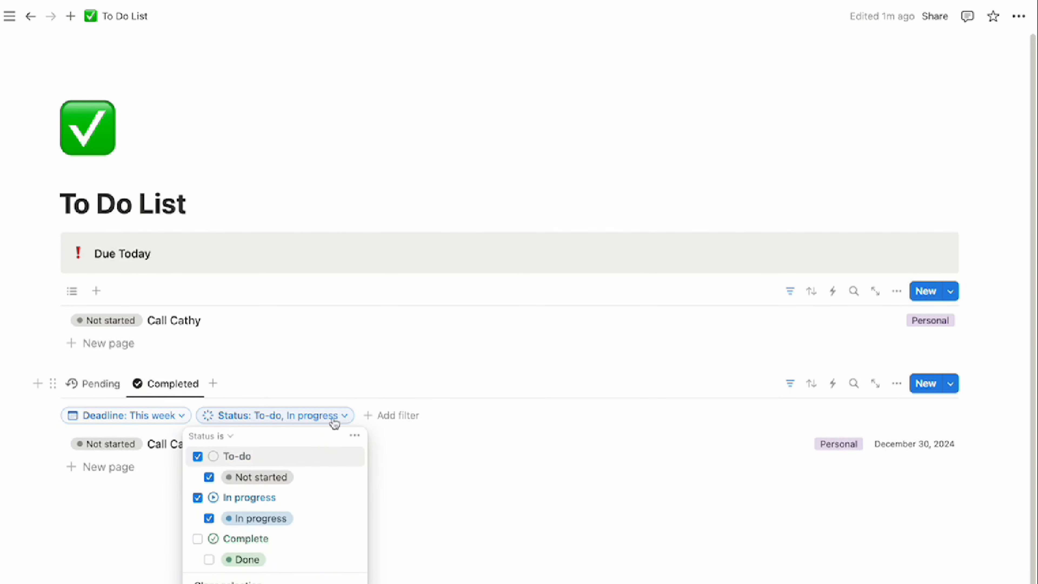
pyautogui.click(198, 457)
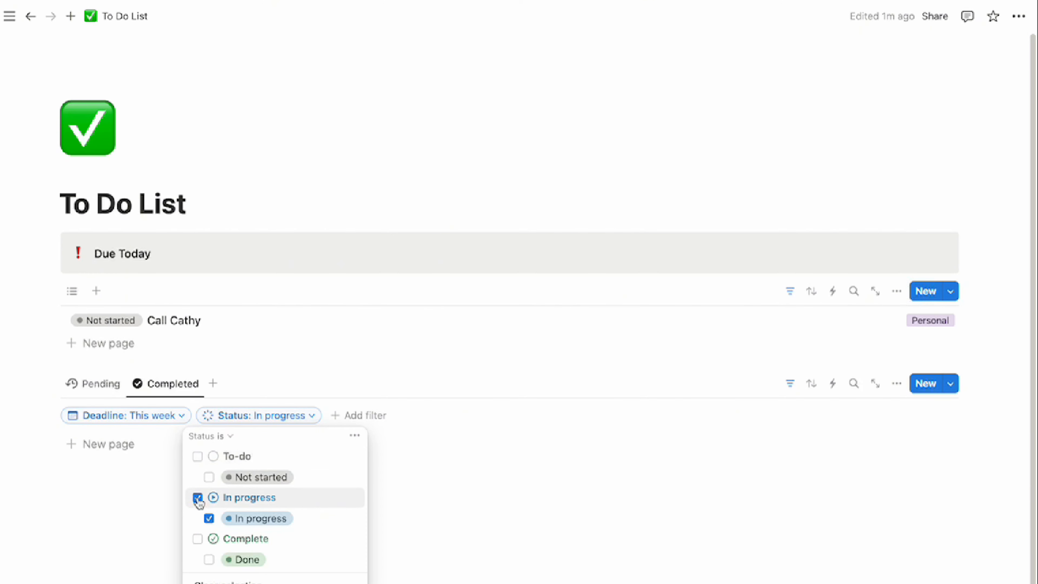
pyautogui.click(198, 498)
pyautogui.click(198, 539)
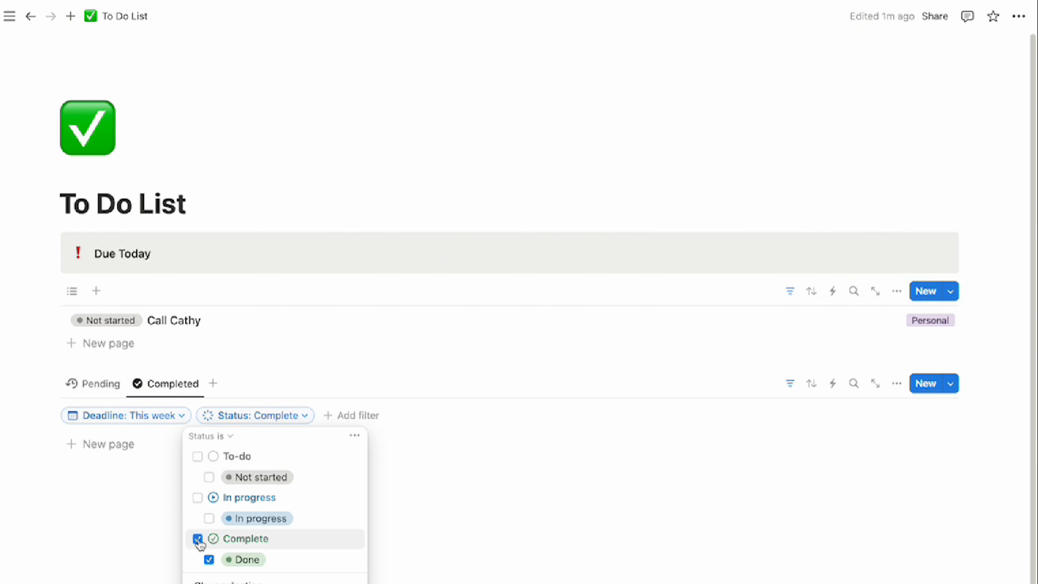
pyautogui.click(121, 385)
# Test the filter by marking Call Cathy Done, then undo it back to Not started
pyautogui.click(116, 385)
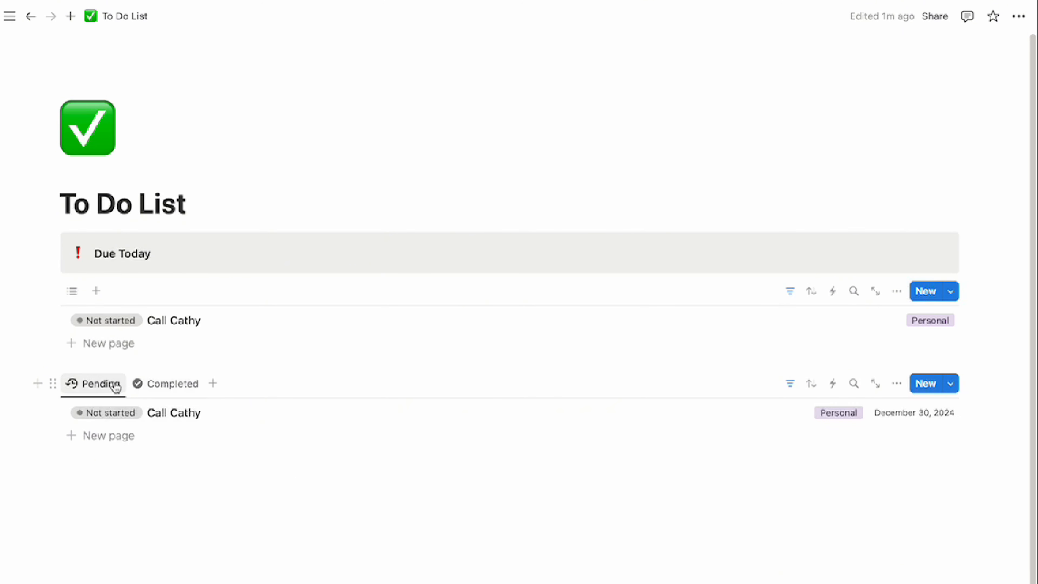
pyautogui.click(125, 417)
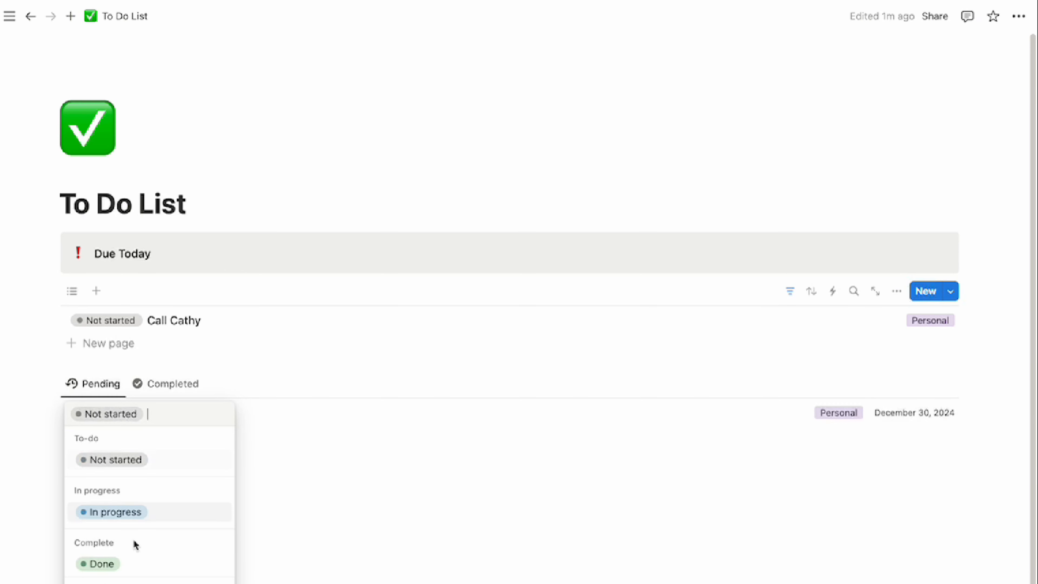
pyautogui.click(100, 563)
pyautogui.click(170, 362)
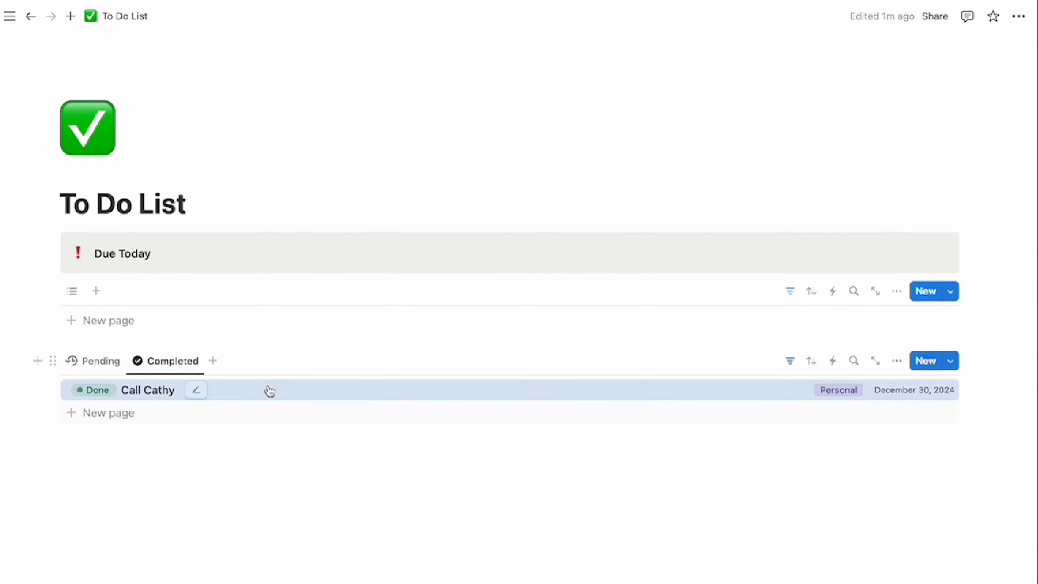
pyautogui.click(239, 476)
pyautogui.hotkey('ctrl', 'z')
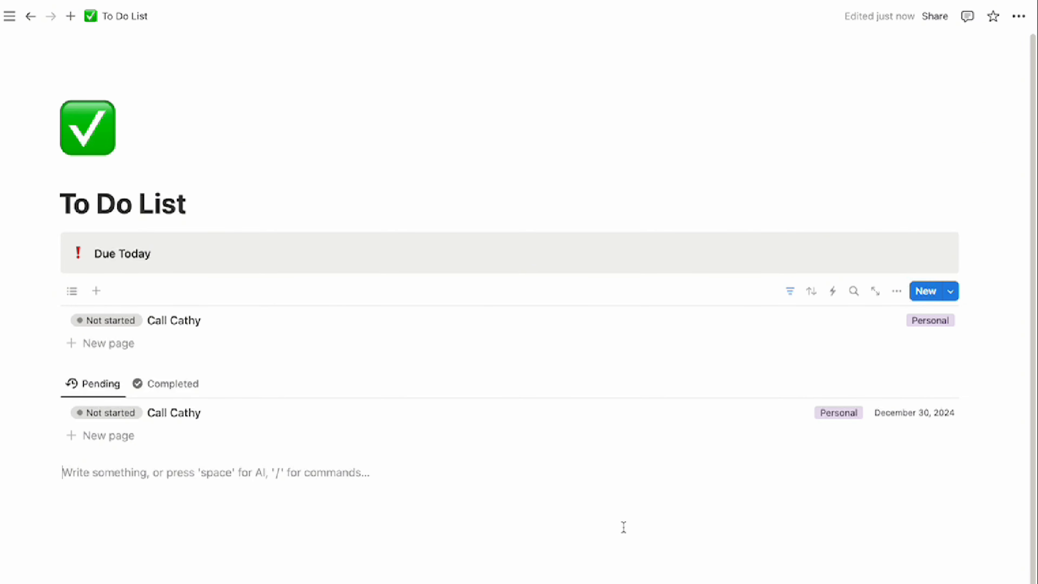
# Add a 'This Week' callout with a calendar emoji icon below the Pending/Completed list
pyautogui.write('/cal')
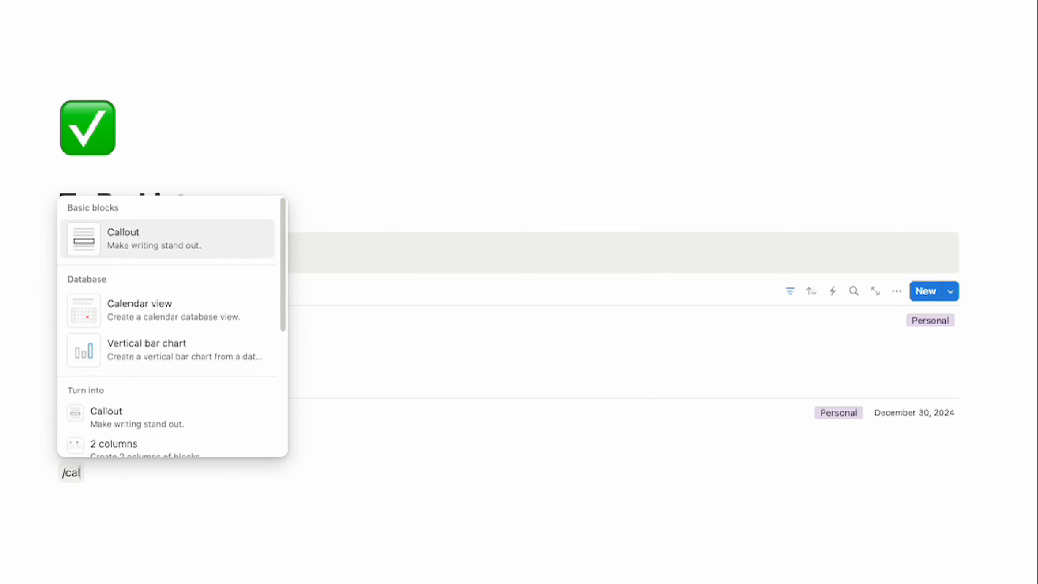
pyautogui.press('Return')
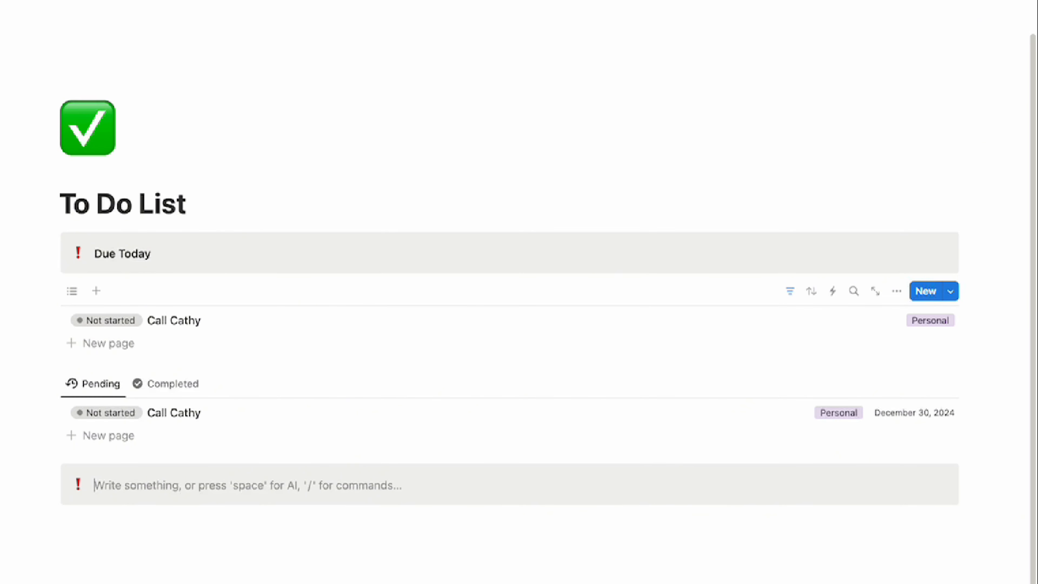
pyautogui.write('This Week')
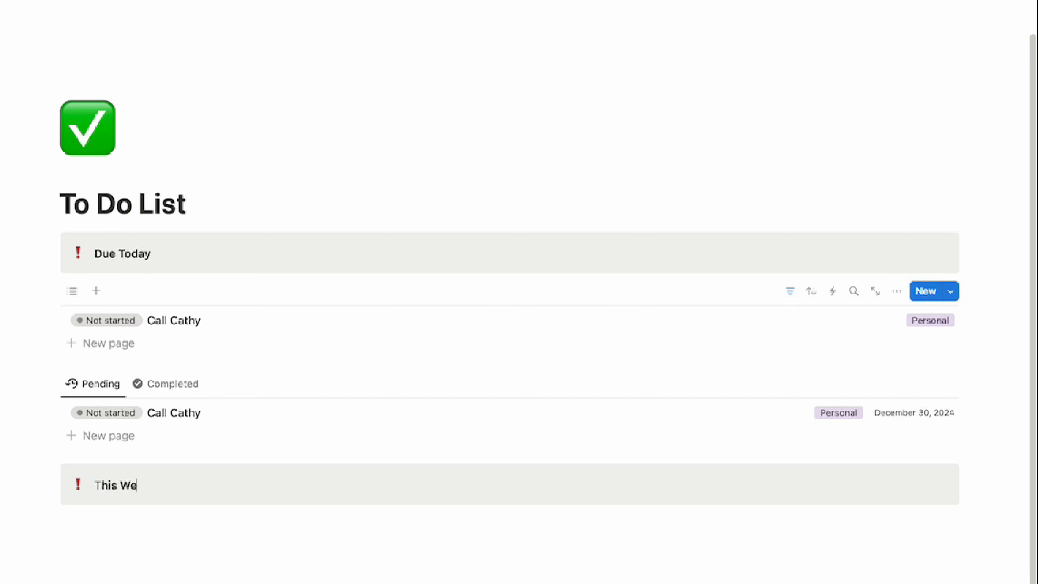
pyautogui.click(79, 488)
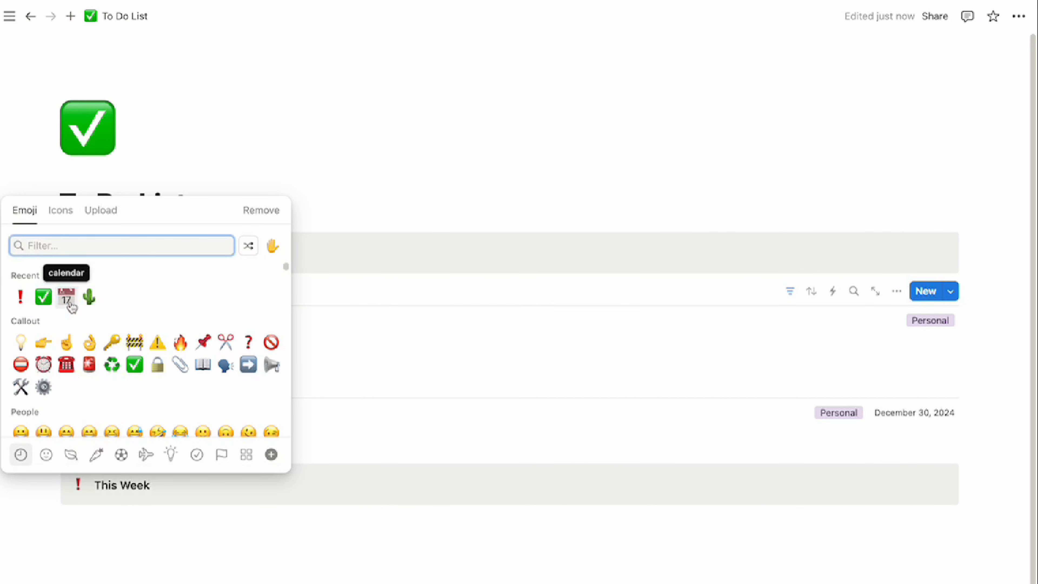
pyautogui.click(70, 303)
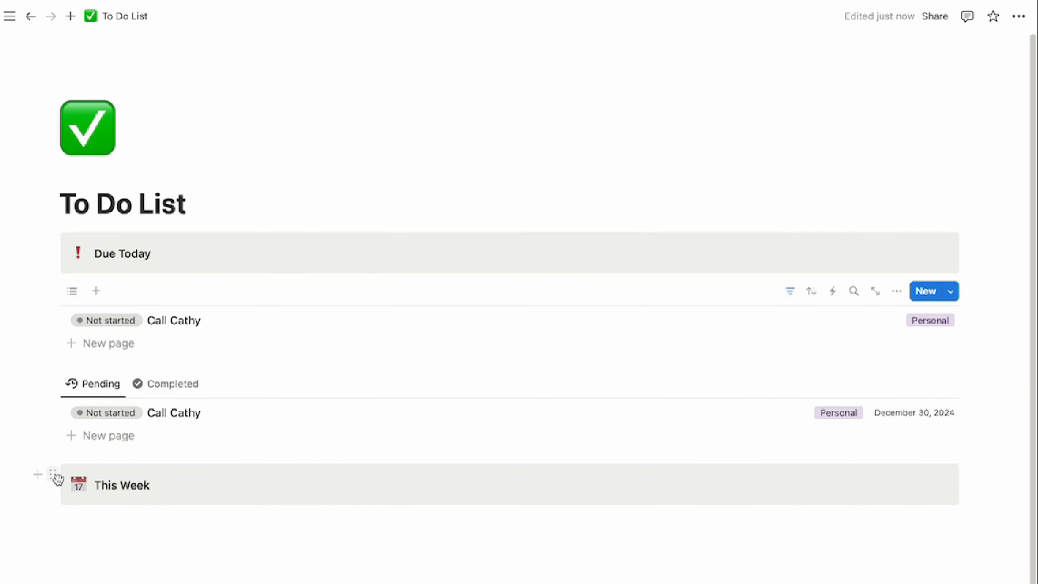
# Arrange This Week beside Due Today, each above its task list, and widen the This Week column
pyautogui.moveTo(55, 476); pyautogui.dragTo(960, 259)
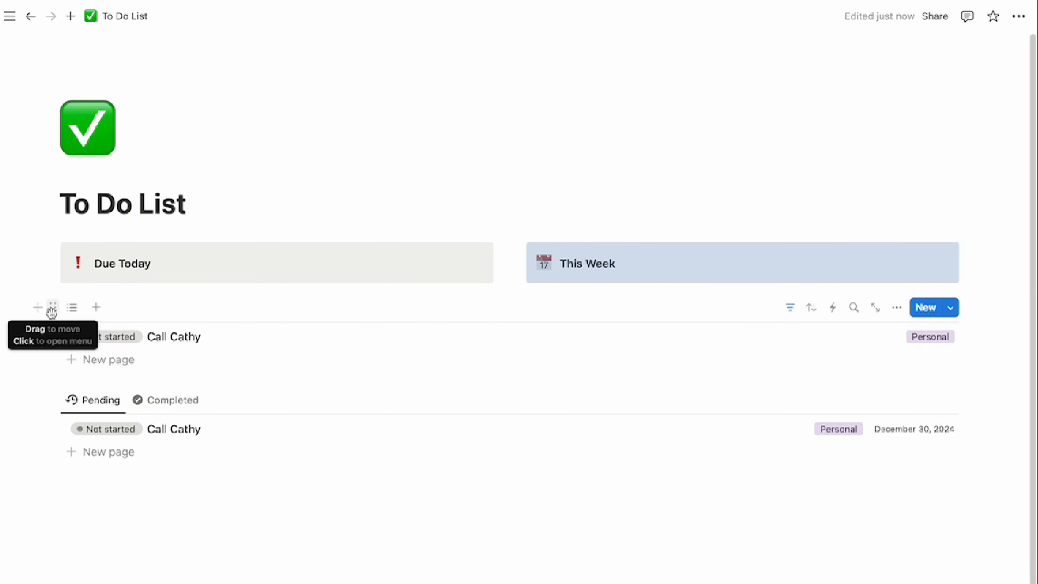
pyautogui.moveTo(53, 310); pyautogui.dragTo(65, 281)
pyautogui.moveTo(52, 403); pyautogui.dragTo(566, 291)
pyautogui.click(528, 416)
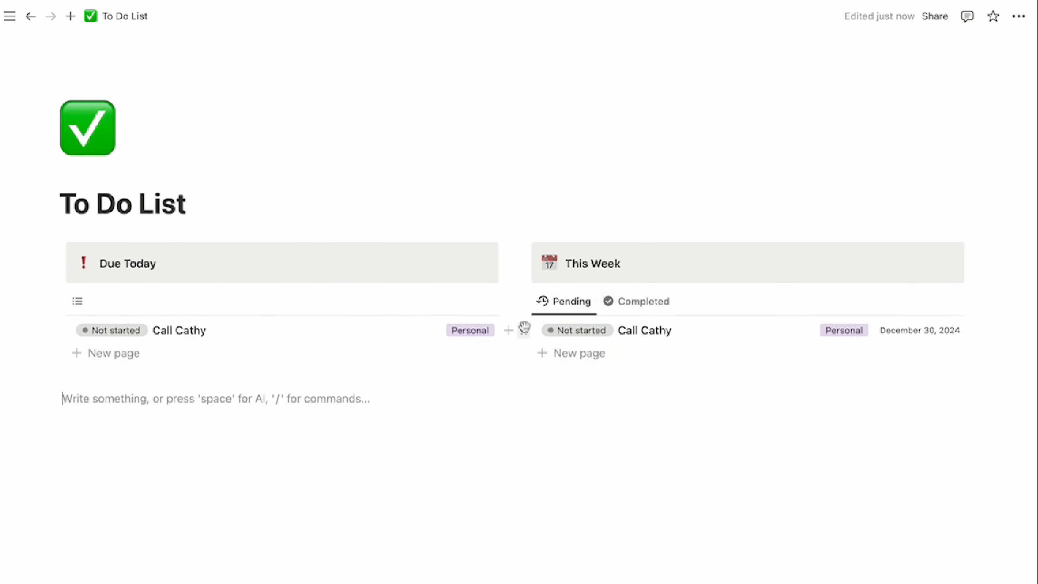
pyautogui.click(513, 374)
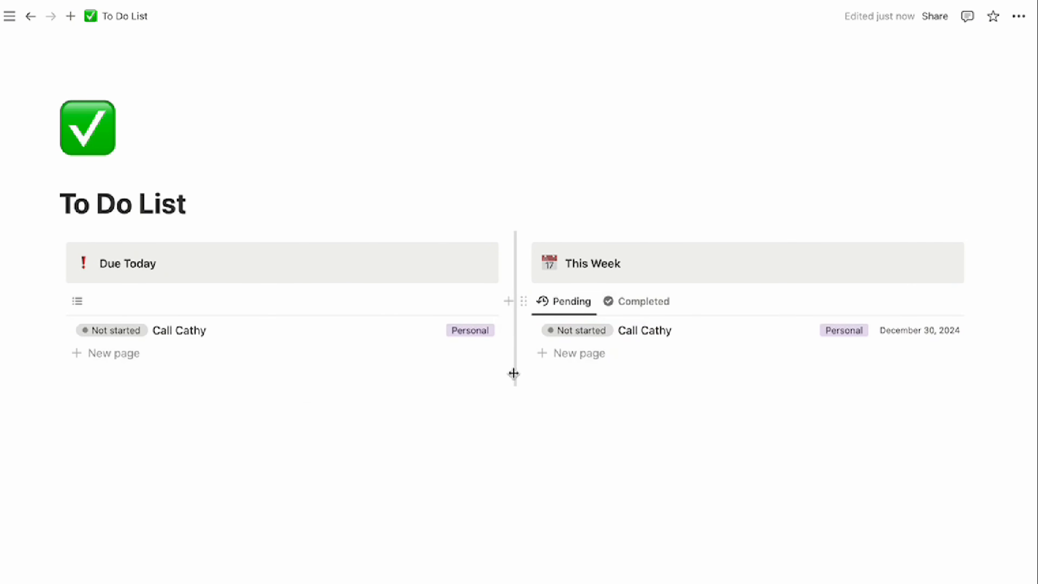
pyautogui.moveTo(508, 374); pyautogui.dragTo(401, 371)
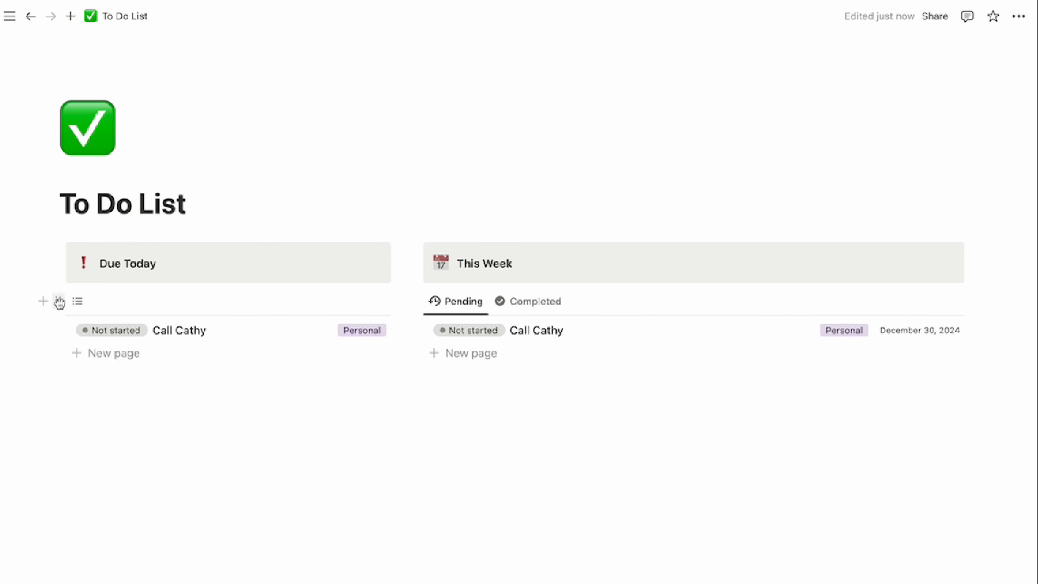
# Copy the Due Today view link and paste it below both columns as a linked database view
pyautogui.click(59, 305)
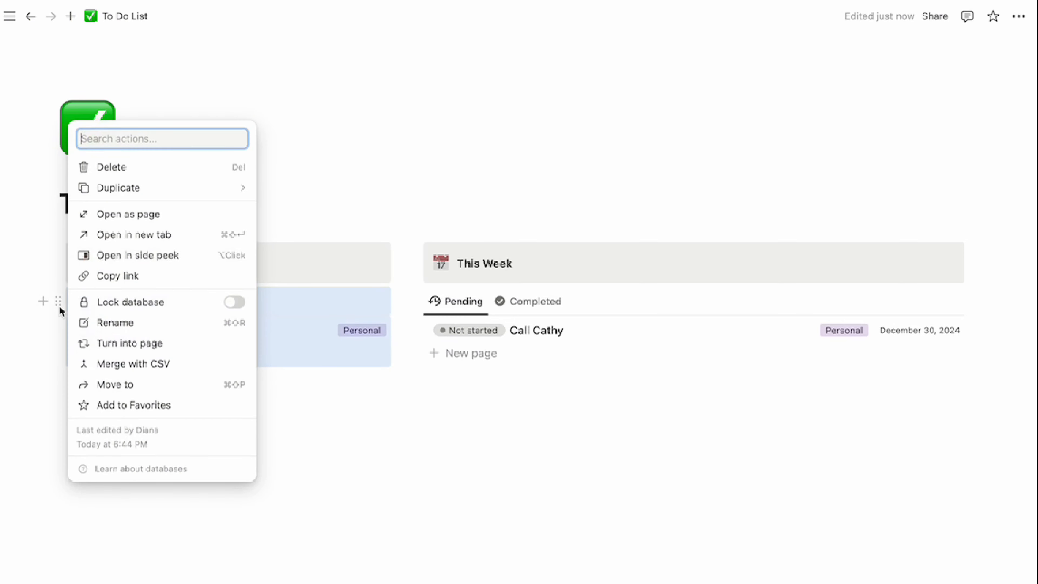
pyautogui.click(106, 281)
pyautogui.click(127, 427)
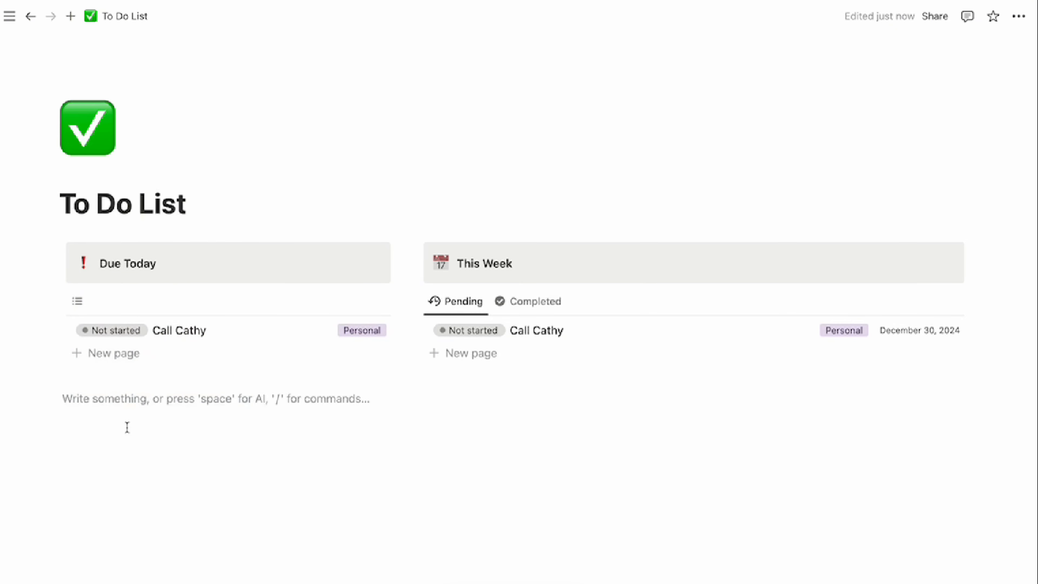
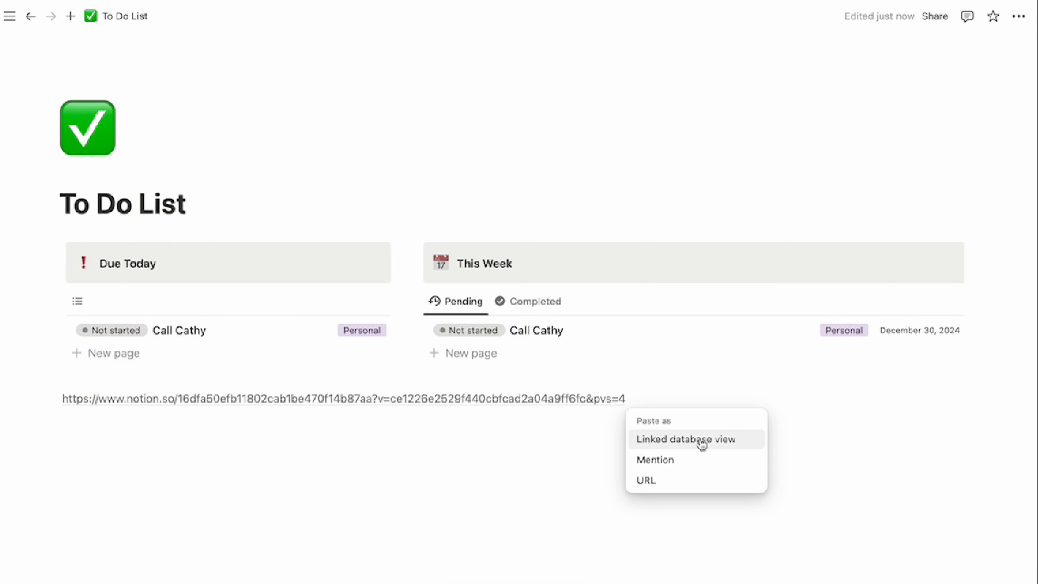
pyautogui.click(701, 441)
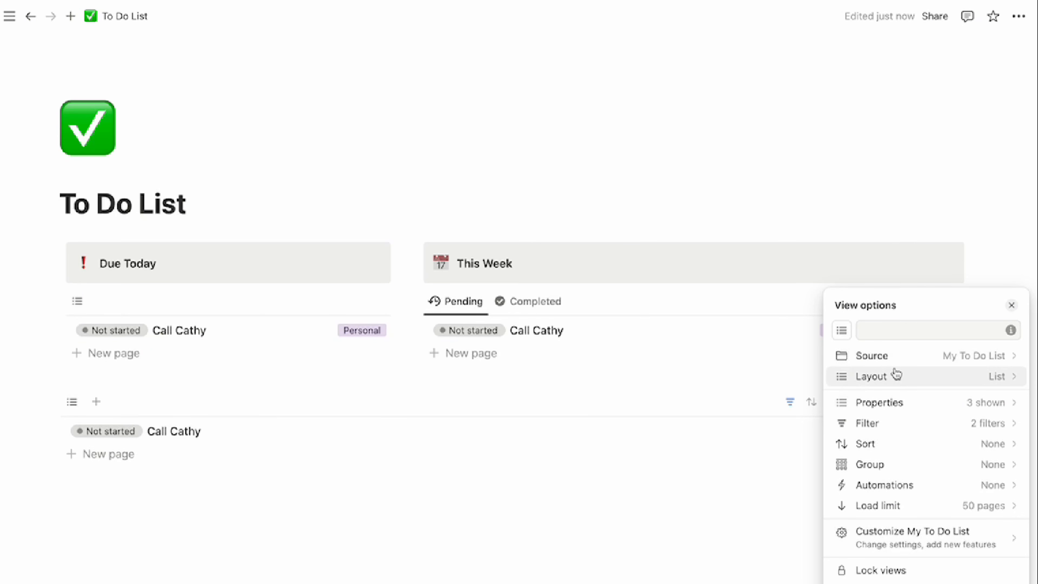
# Switch the new linked view's layout to Calendar
pyautogui.click(882, 379)
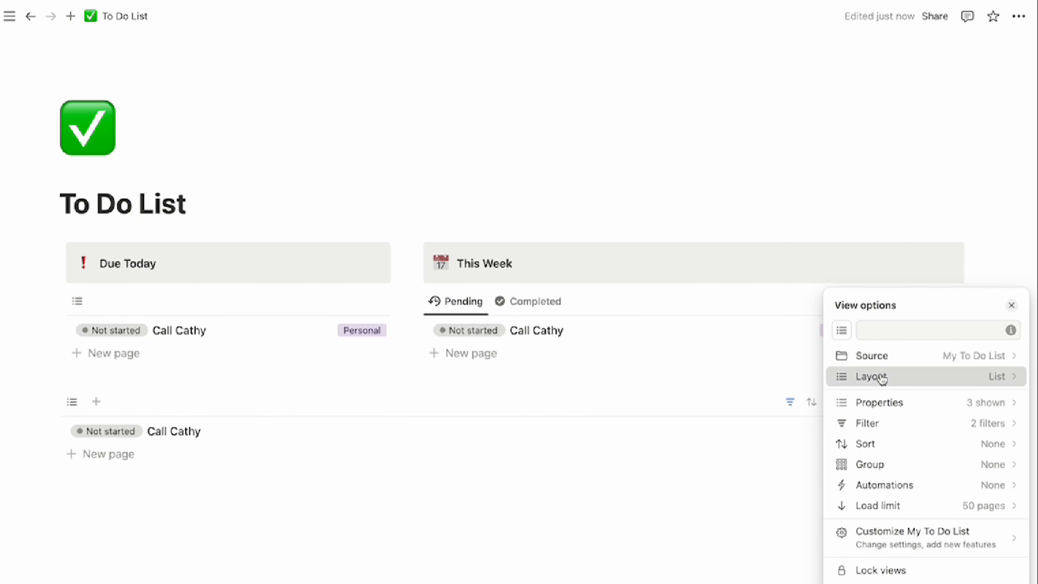
pyautogui.click(996, 460)
pyautogui.click(778, 357)
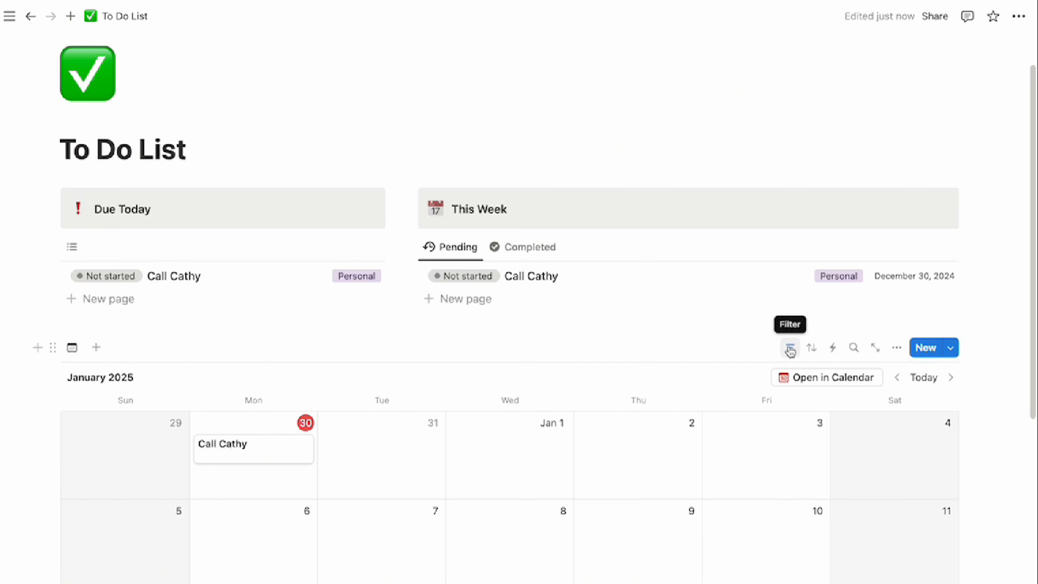
# Delete the Deadline and Status filters from the calendar view
pyautogui.click(791, 348)
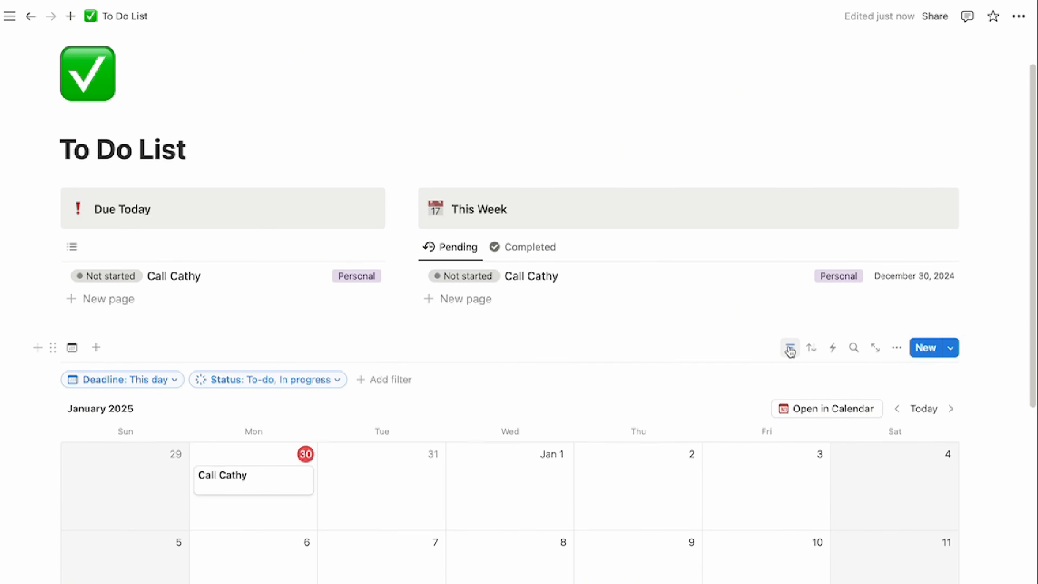
pyautogui.click(177, 383)
pyautogui.click(201, 400)
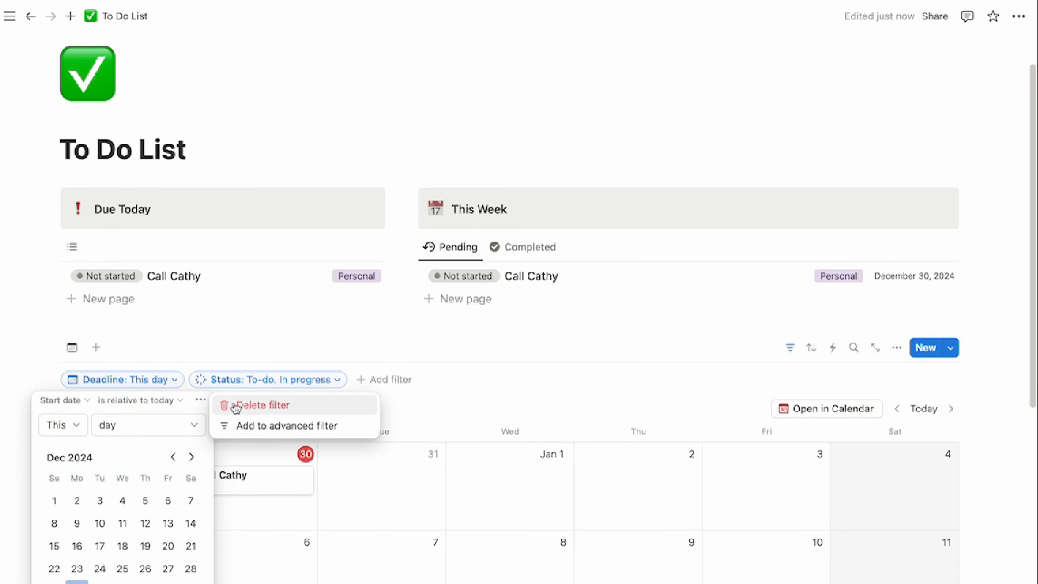
pyautogui.click(236, 406)
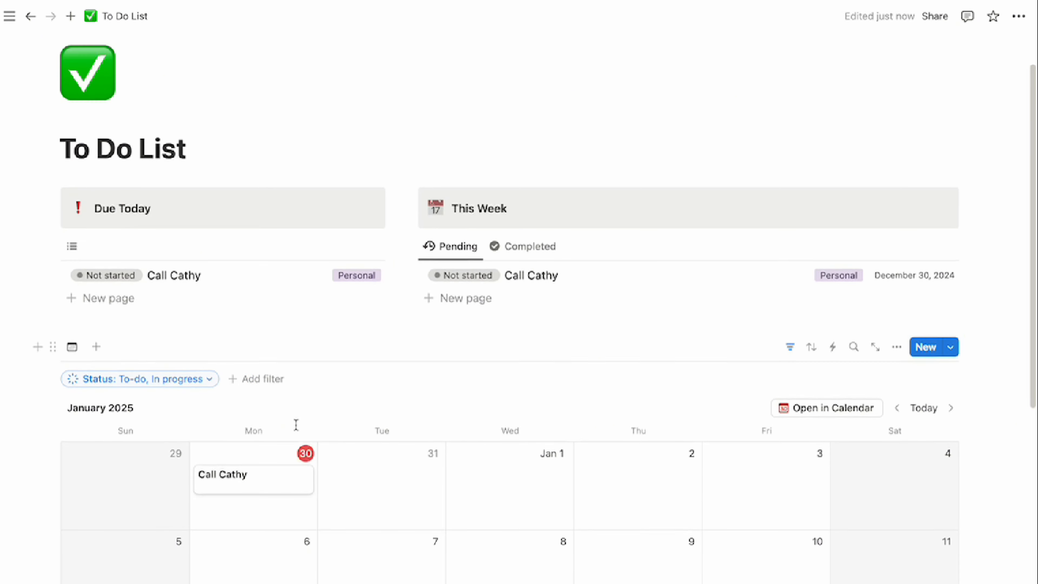
pyautogui.scroll(-3, 297, 424)
pyautogui.scroll(-3, 300, 436)
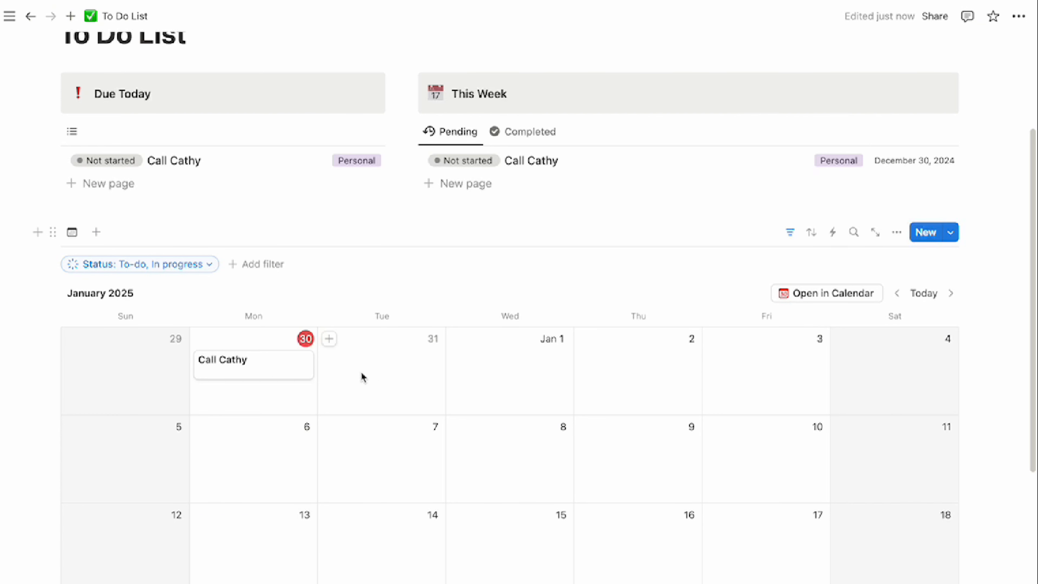
pyautogui.click(209, 268)
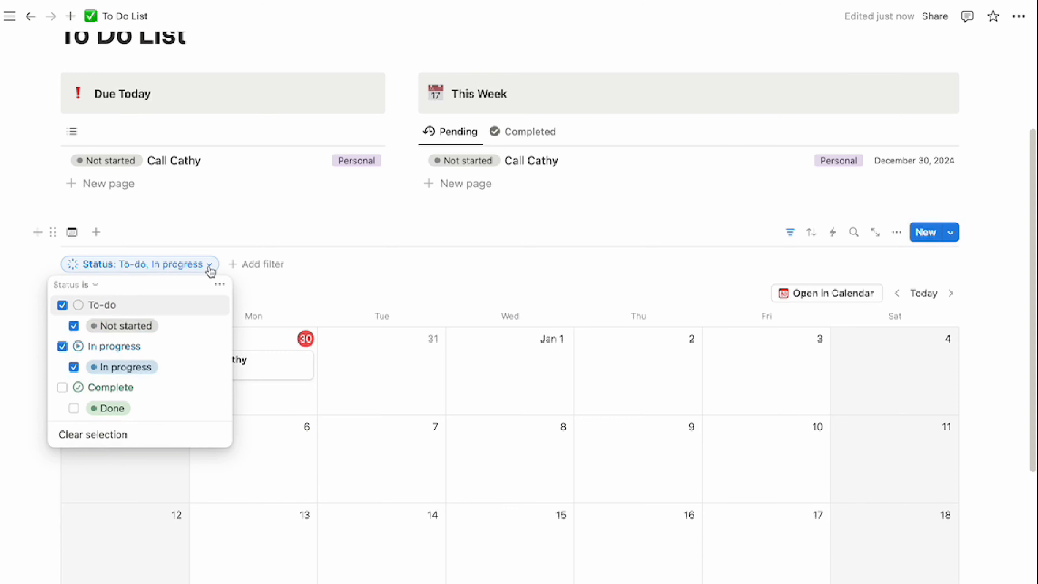
pyautogui.click(219, 284)
pyautogui.click(238, 295)
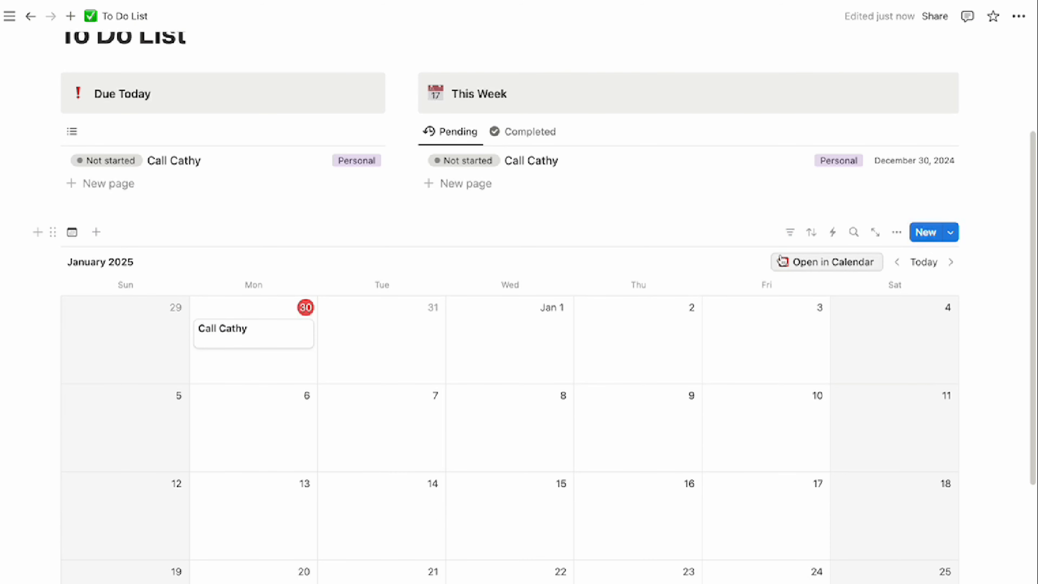
# Show the Category and Status properties on the calendar cards
pyautogui.click(897, 235)
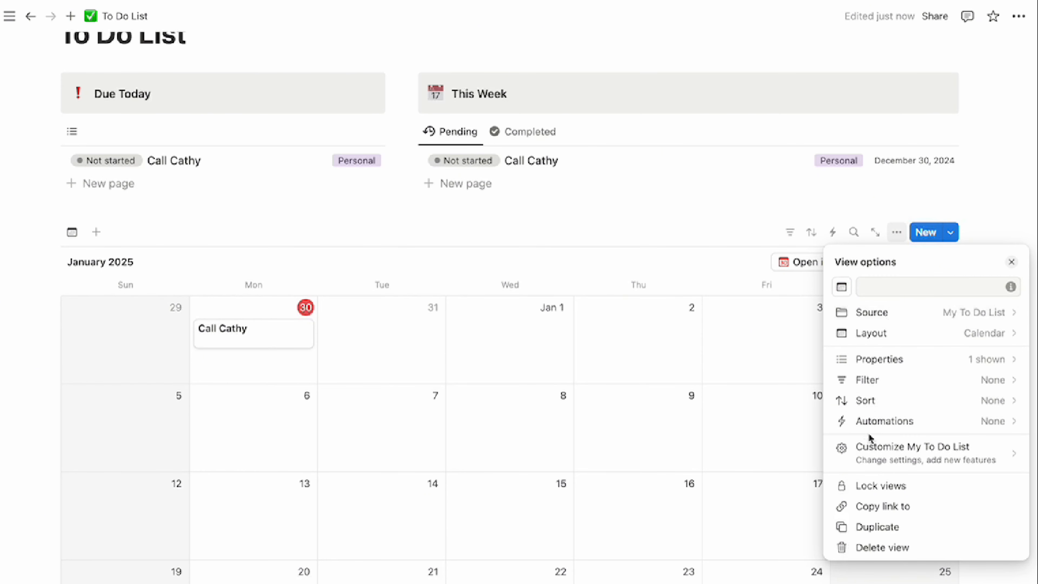
pyautogui.click(879, 360)
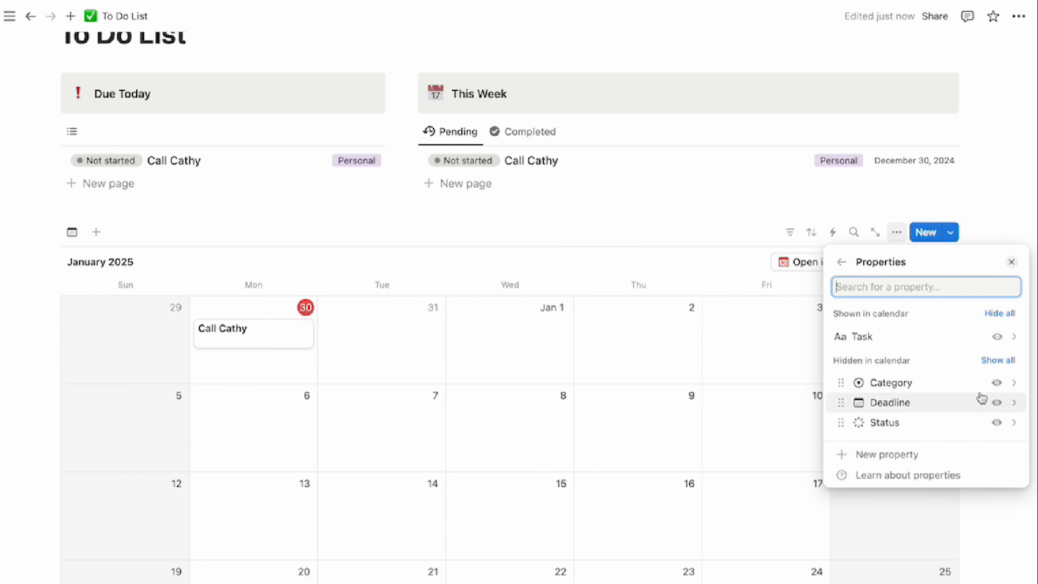
pyautogui.click(995, 384)
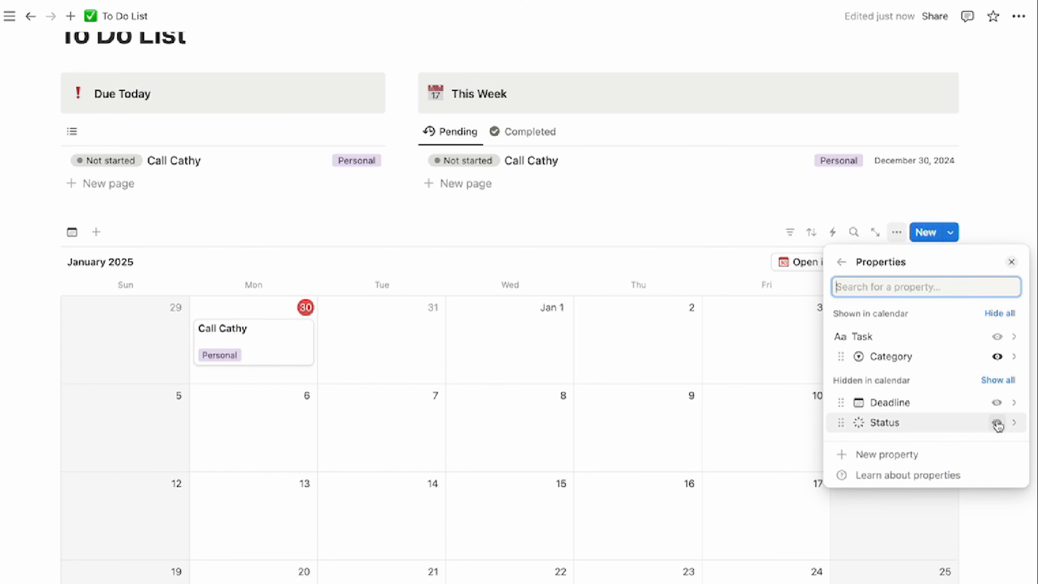
pyautogui.click(997, 423)
pyautogui.click(633, 416)
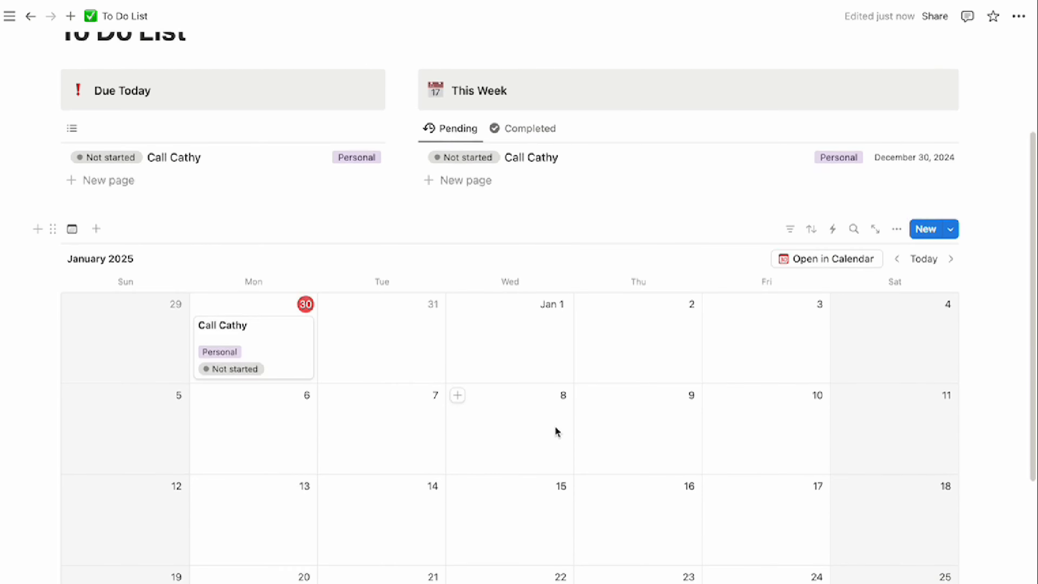
pyautogui.scroll(-5, 556, 431)
pyautogui.click(373, 467)
# Add a 'Calendar' callout with the calendar-with-pen emoji icon
pyautogui.write('/cal')
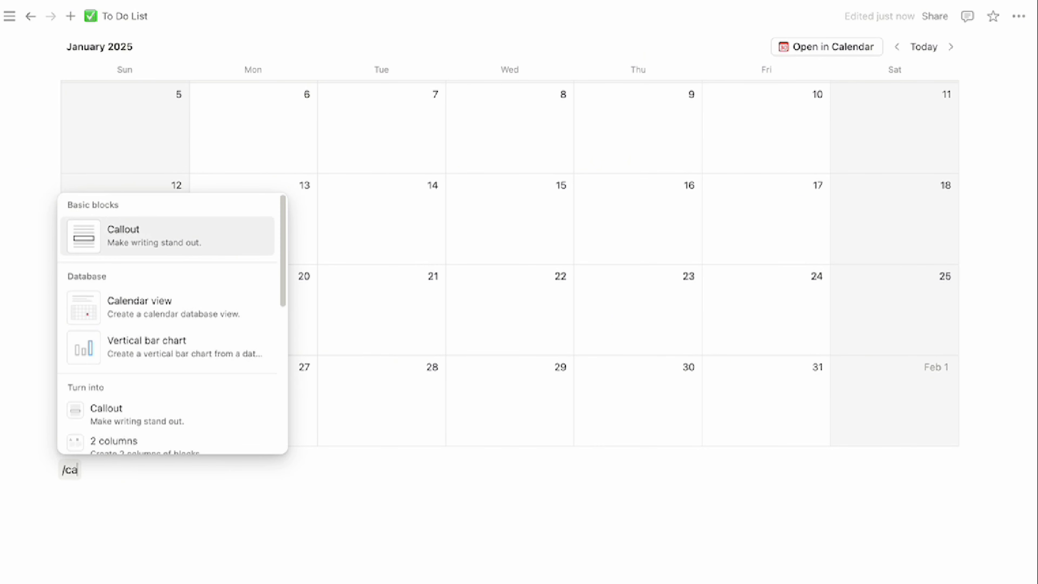
pyautogui.press('Return')
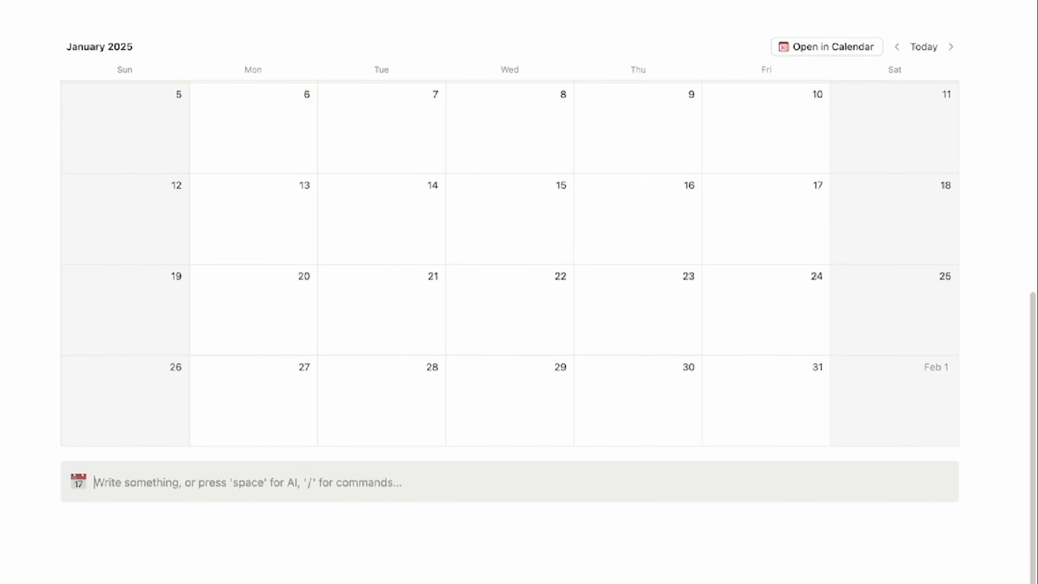
pyautogui.write('C')
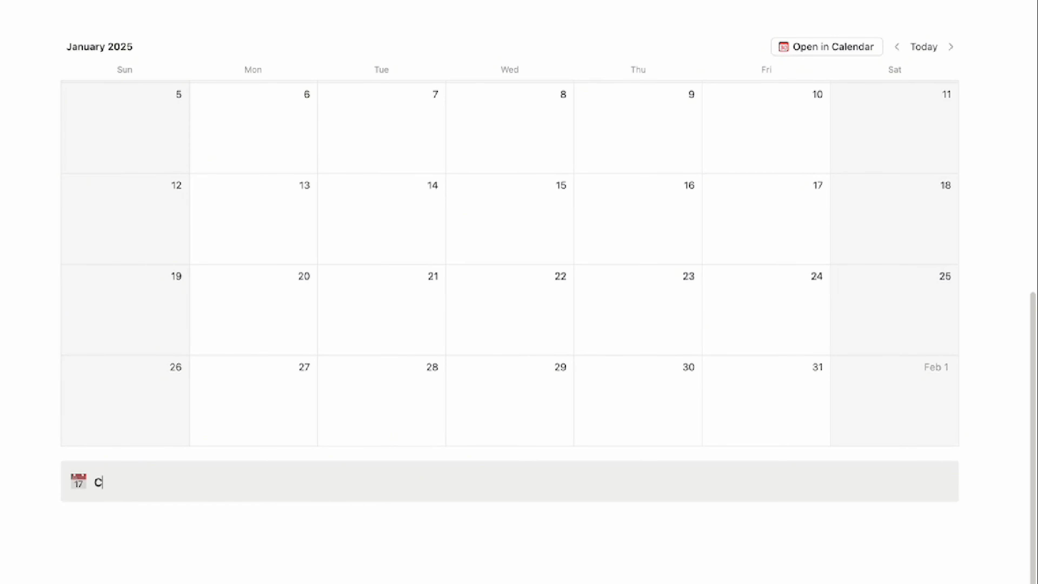
pyautogui.write('alendar')
pyautogui.click(78, 483)
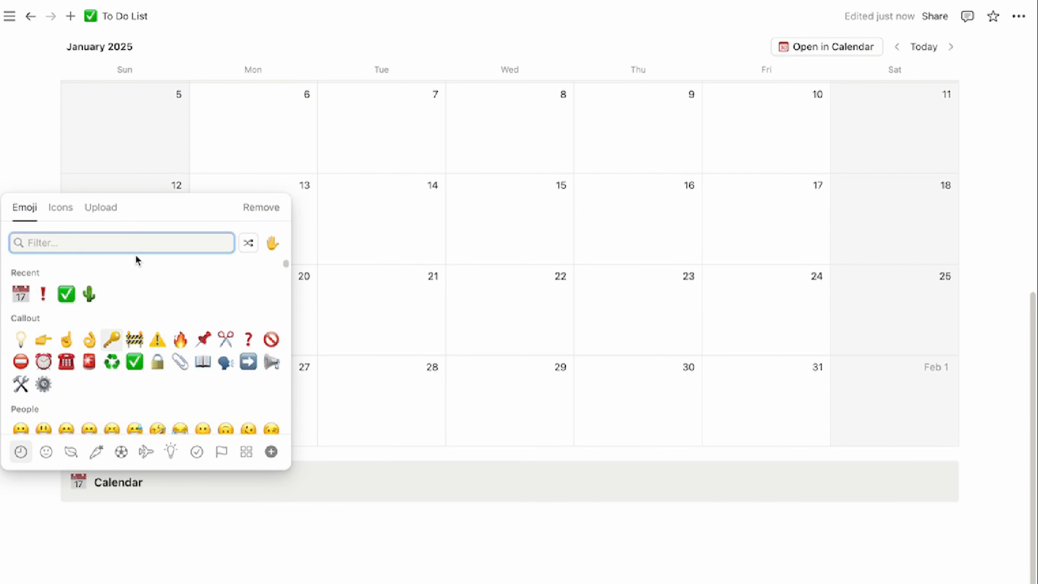
pyautogui.write('cale')
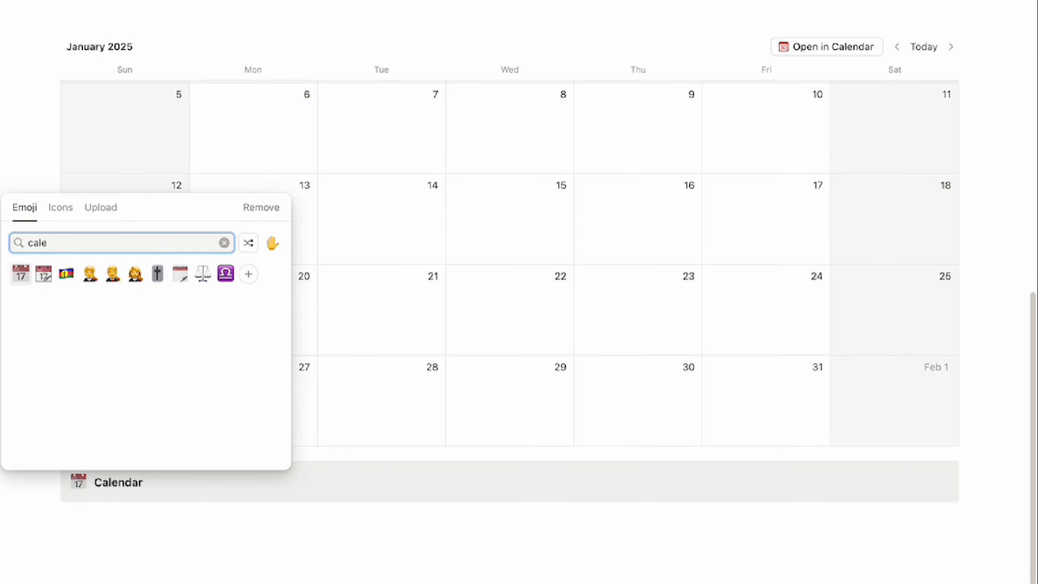
pyautogui.click(180, 274)
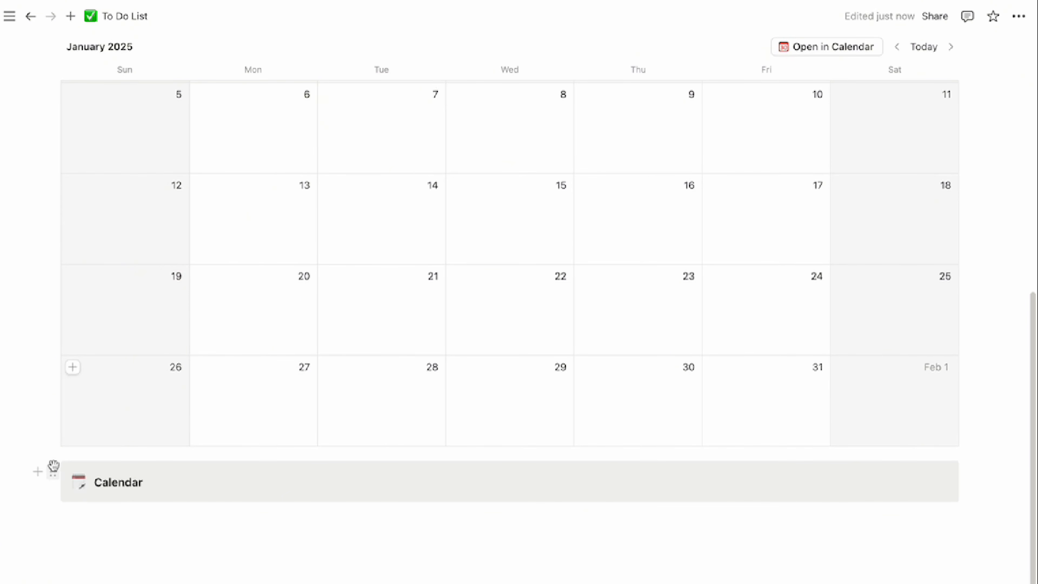
# Move the Calendar callout directly above the calendar view and remove the stray C from 'This Week'
pyautogui.moveTo(53, 475); pyautogui.dragTo(78, 214)
pyautogui.moveTo(75, 204); pyautogui.dragTo(163, 290)
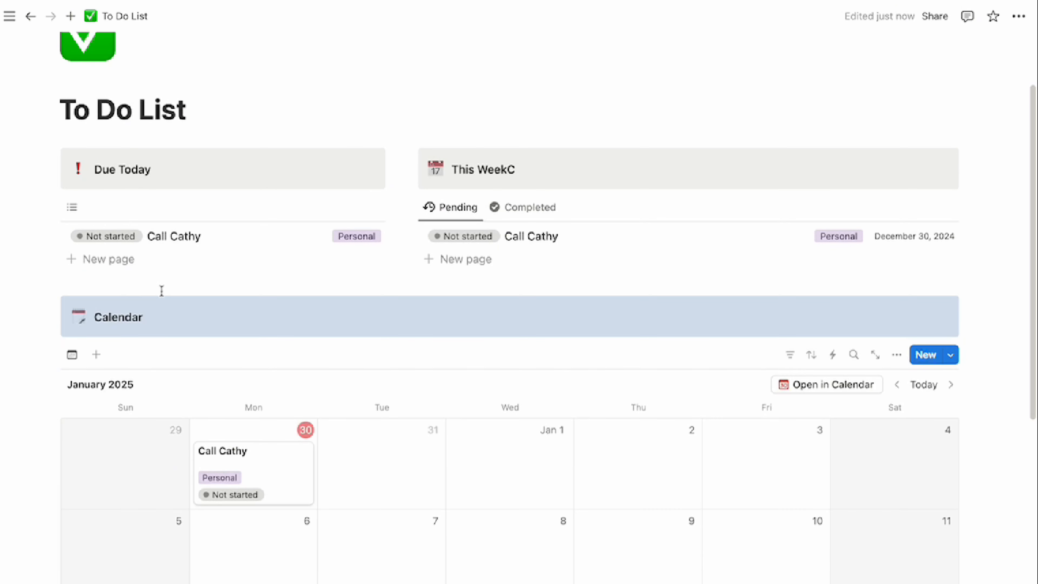
pyautogui.click(227, 290)
pyautogui.press('BackSpace')
pyautogui.press('BackSpace')
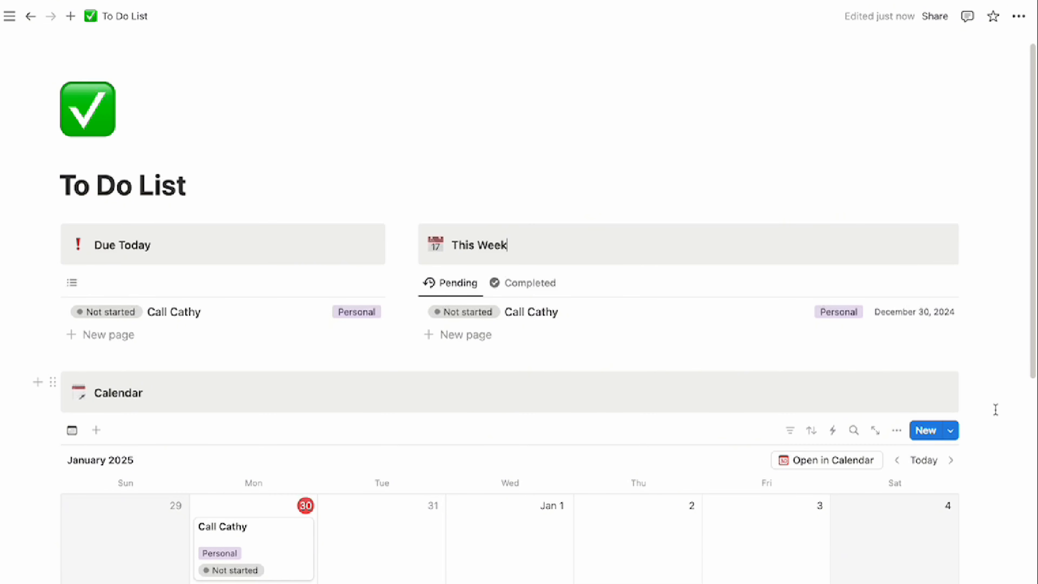